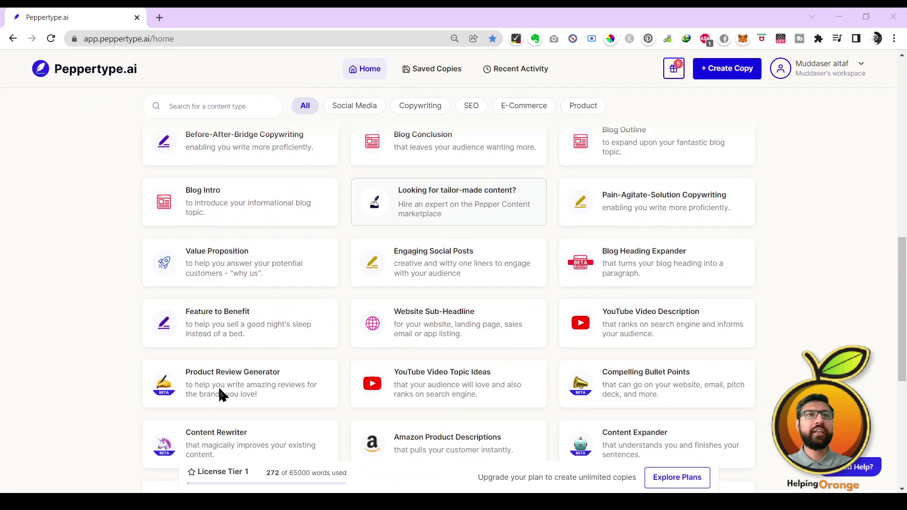
- Look through the available content types, including Feature to Benefit, Product Review Generator and the Amazon templates
{"action": "scroll", "coordinate": [220, 392], "scroll_direction": "down", "scroll_amount": 3}
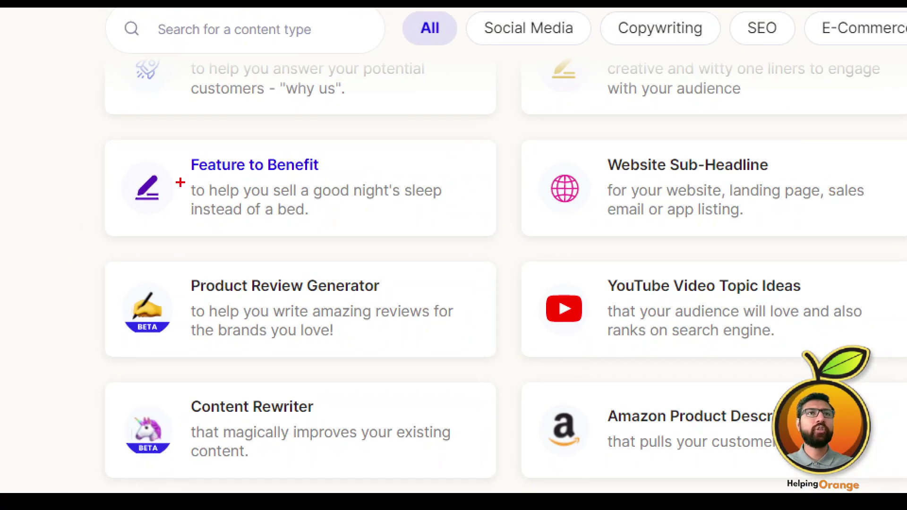
{"action": "mouse_move", "coordinate": [88, 141]}
{"action": "left_mouse_down"}
{"action": "mouse_move", "coordinate": [84, 284]}
{"action": "mouse_move", "coordinate": [139, 402]}
{"action": "mouse_move", "coordinate": [582, 314]}
{"action": "mouse_move", "coordinate": [437, 102]}
{"action": "mouse_move", "coordinate": [33, 149]}
{"action": "left_mouse_up"}
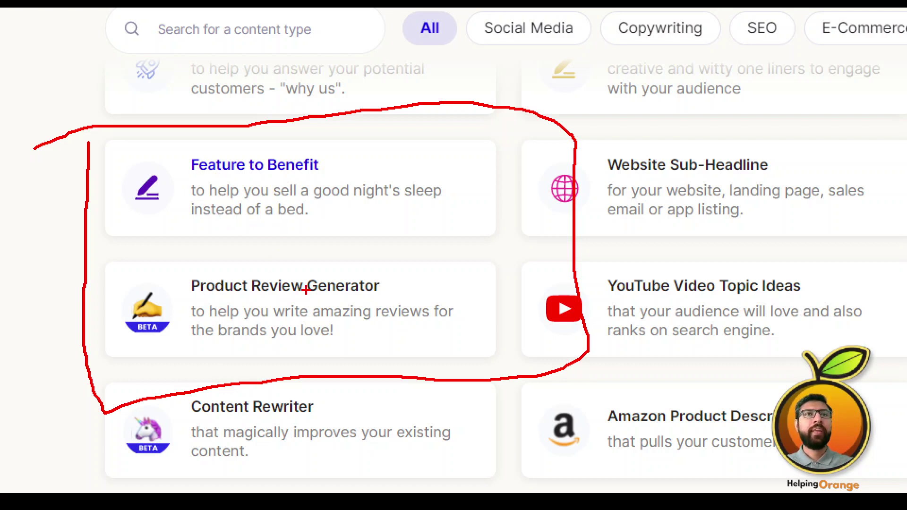
{"action": "key", "text": "Escape"}
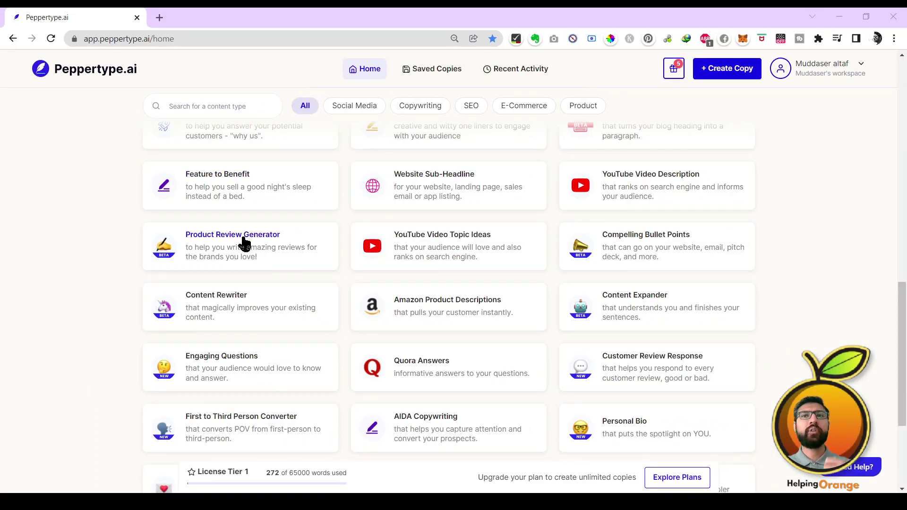
{"action": "scroll", "coordinate": [611, 309], "scroll_direction": "down", "scroll_amount": 3}
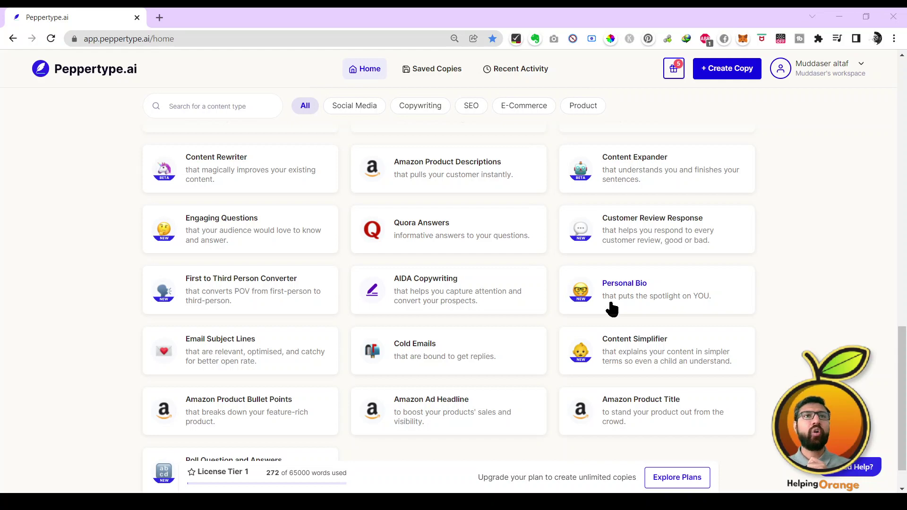
{"action": "scroll", "coordinate": [611, 309], "scroll_direction": "down", "scroll_amount": 1}
{"action": "scroll", "coordinate": [611, 310], "scroll_direction": "up", "scroll_amount": 5}
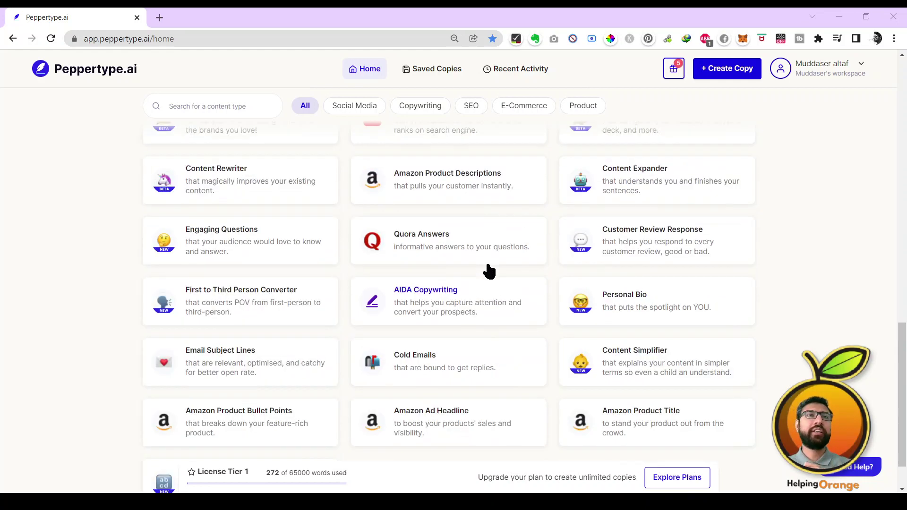
- Open amazon.com in a new browser tab
{"action": "left_click", "coordinate": [159, 17]}
{"action": "type", "text": "amazon.com"}
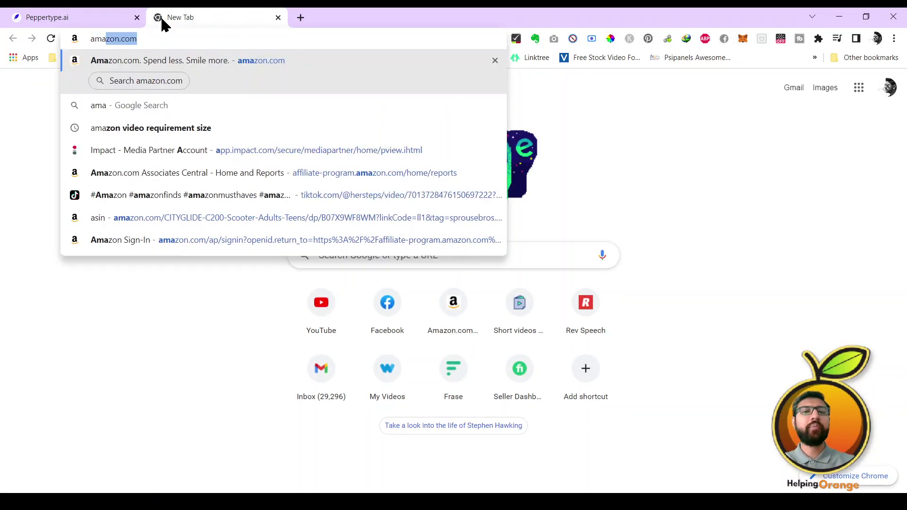
{"action": "key", "text": "Return"}
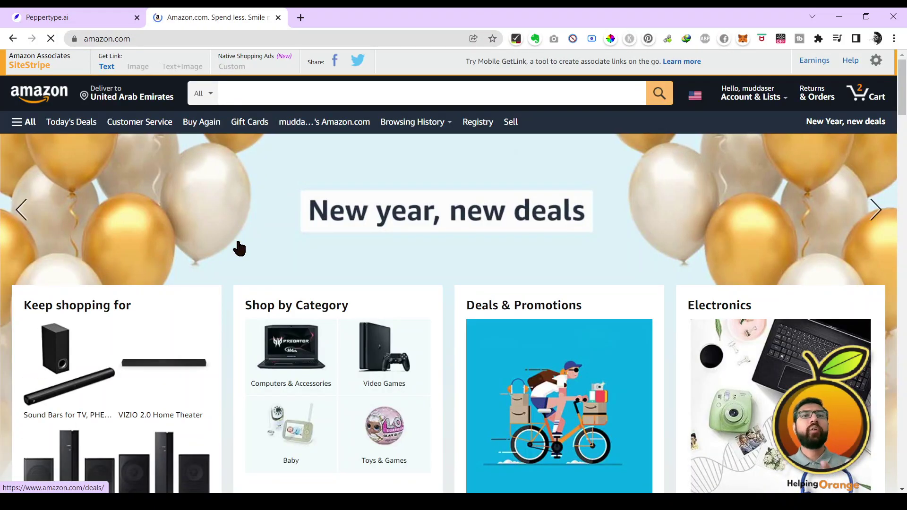
- Browse the Amazon home page and open the activity trackers and smartwatches category
{"action": "scroll", "coordinate": [238, 244], "scroll_direction": "down", "scroll_amount": 3}
{"action": "scroll", "coordinate": [238, 245], "scroll_direction": "down", "scroll_amount": 3}
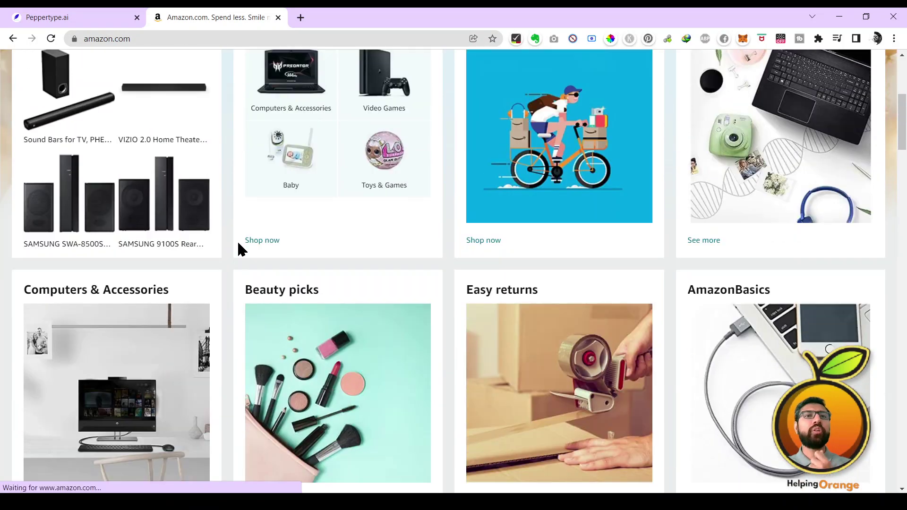
{"action": "scroll", "coordinate": [237, 244], "scroll_direction": "down", "scroll_amount": 3}
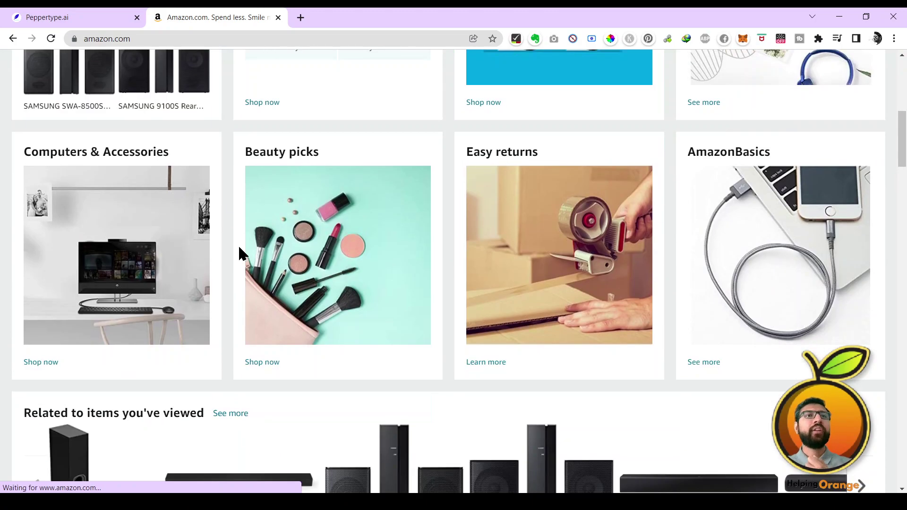
{"action": "scroll", "coordinate": [157, 259], "scroll_direction": "down", "scroll_amount": 9}
{"action": "scroll", "coordinate": [161, 260], "scroll_direction": "down", "scroll_amount": 3}
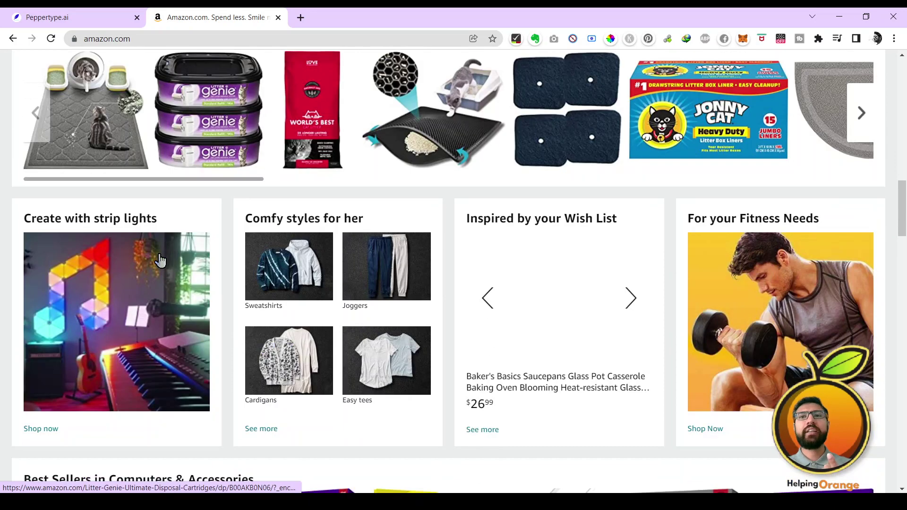
{"action": "scroll", "coordinate": [160, 260], "scroll_direction": "down", "scroll_amount": 5}
{"action": "scroll", "coordinate": [158, 259], "scroll_direction": "down", "scroll_amount": 1}
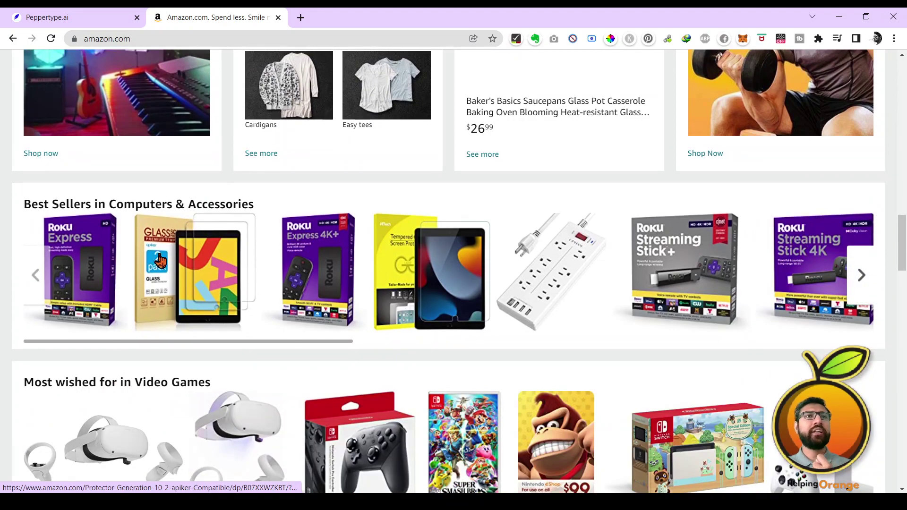
{"action": "scroll", "coordinate": [160, 259], "scroll_direction": "down", "scroll_amount": 9}
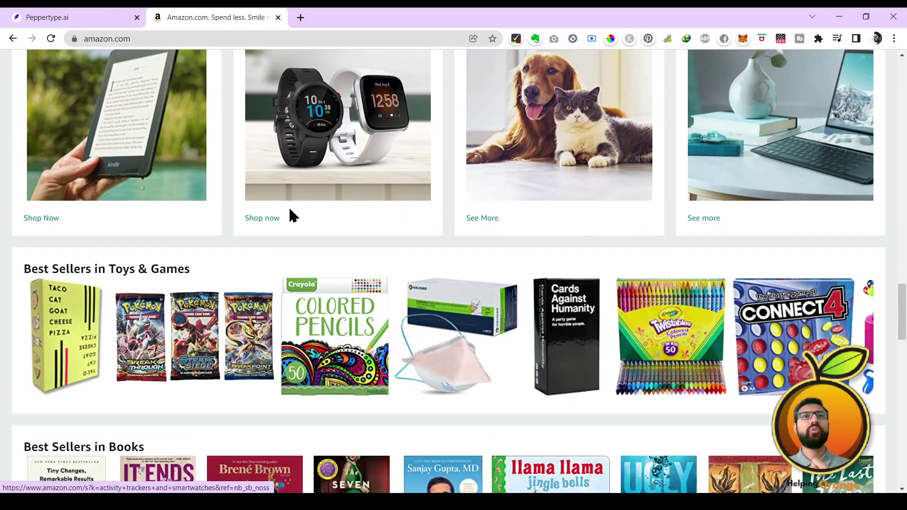
{"action": "scroll", "coordinate": [302, 246], "scroll_direction": "up", "scroll_amount": 3}
{"action": "left_click", "coordinate": [312, 282]}
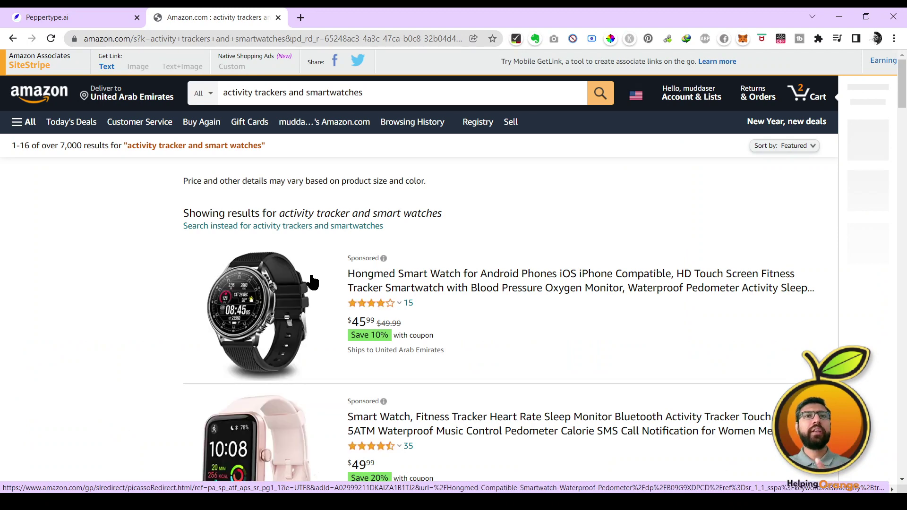
- Open the product page of the Fitbit Versa 2 smartwatch in Petal/Copper Rose from the results
{"action": "scroll", "coordinate": [313, 283], "scroll_direction": "down", "scroll_amount": 3}
{"action": "scroll", "coordinate": [312, 283], "scroll_direction": "down", "scroll_amount": 9}
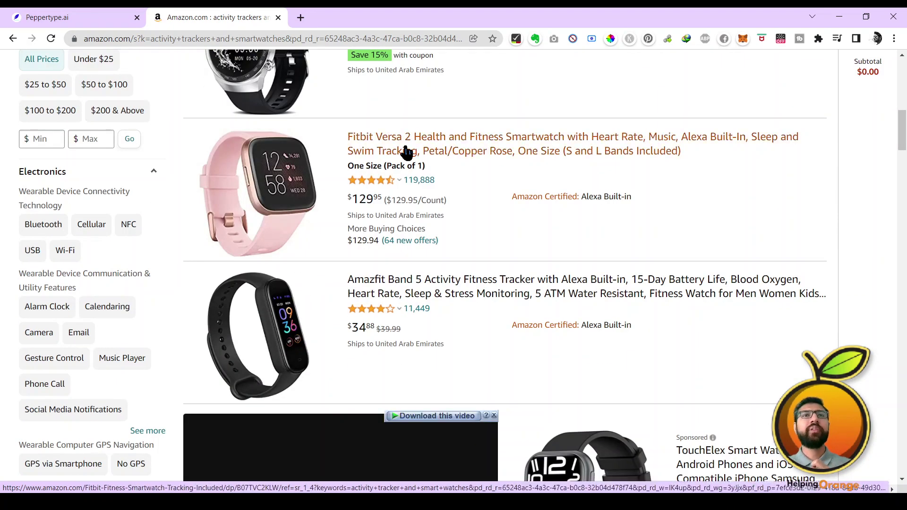
{"action": "left_click", "coordinate": [406, 151]}
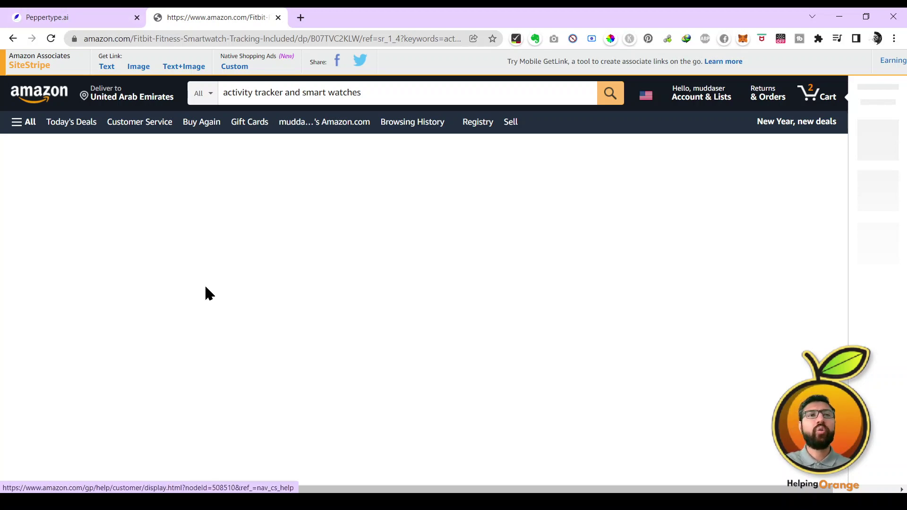
- Switch back to Peppertype.ai and open the Feature to Benefit content type
{"action": "left_click", "coordinate": [92, 15]}
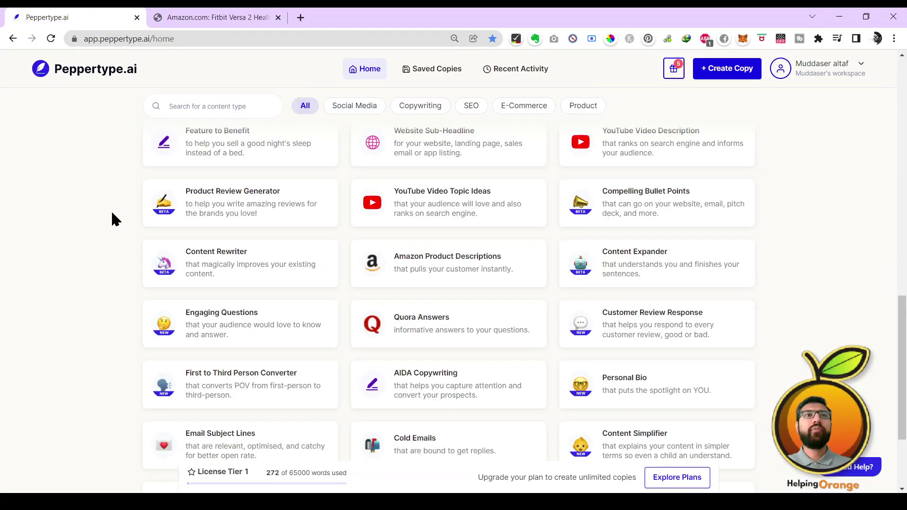
{"action": "scroll", "coordinate": [113, 214], "scroll_direction": "up", "scroll_amount": 5}
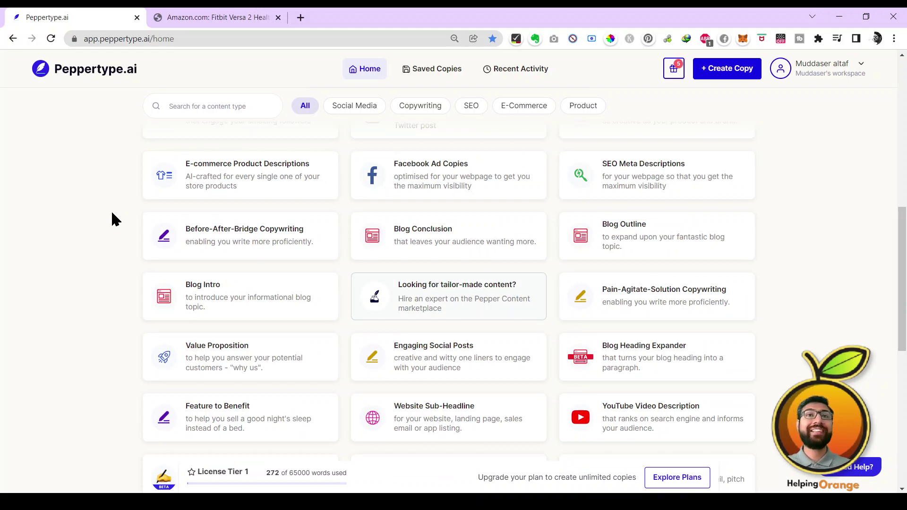
{"action": "scroll", "coordinate": [112, 214], "scroll_direction": "down", "scroll_amount": 5}
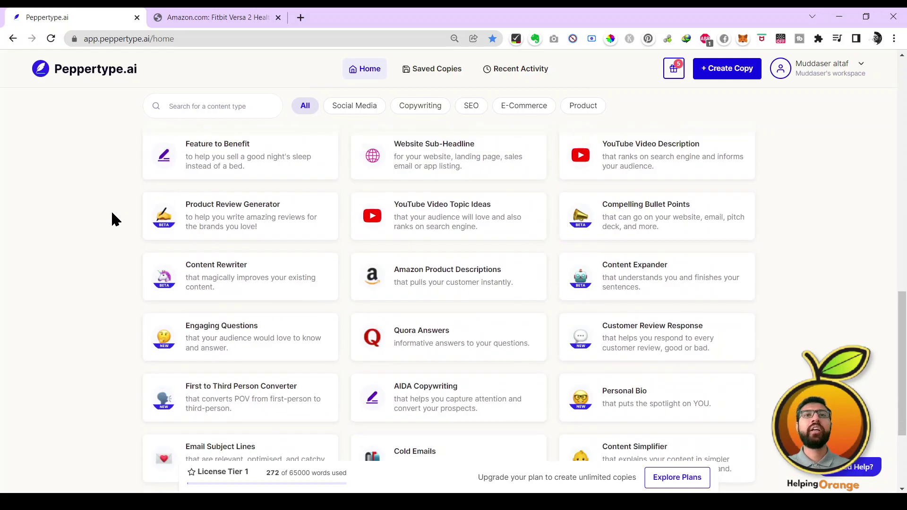
{"action": "scroll", "coordinate": [113, 214], "scroll_direction": "down", "scroll_amount": 3}
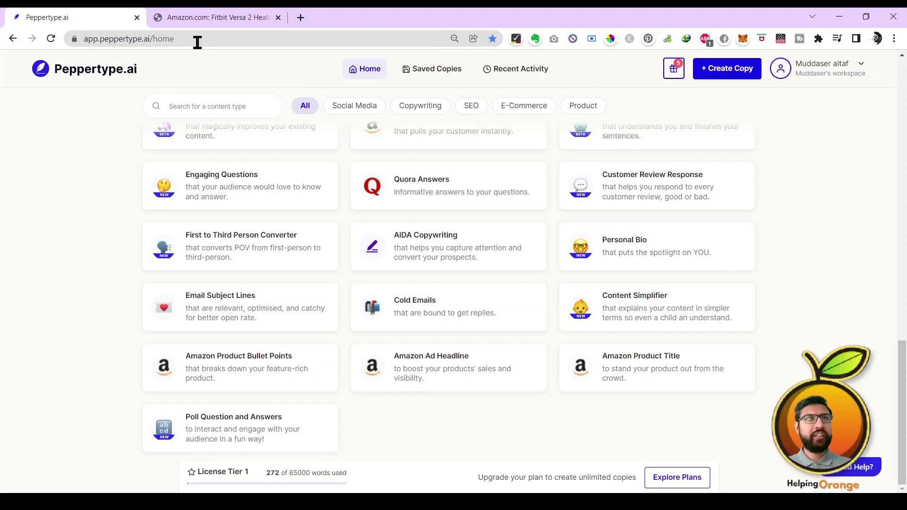
{"action": "scroll", "coordinate": [110, 241], "scroll_direction": "up", "scroll_amount": 5}
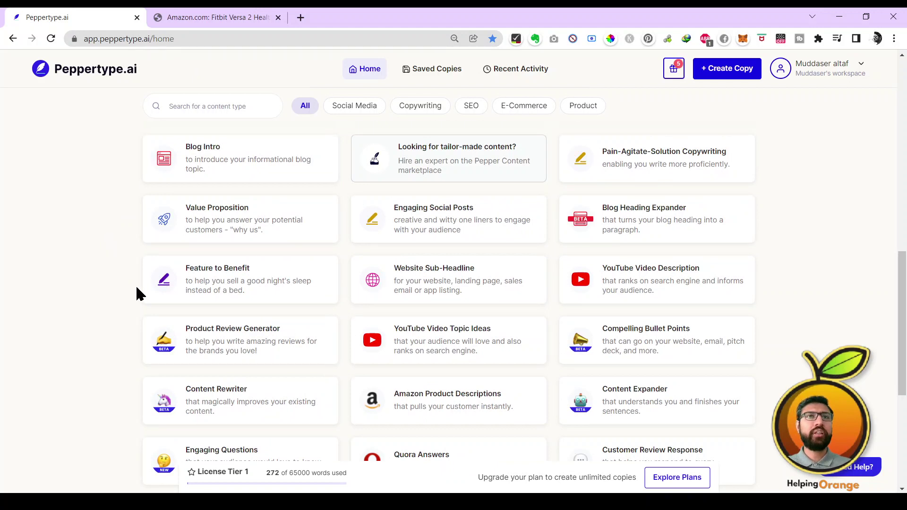
{"action": "left_click", "coordinate": [206, 291]}
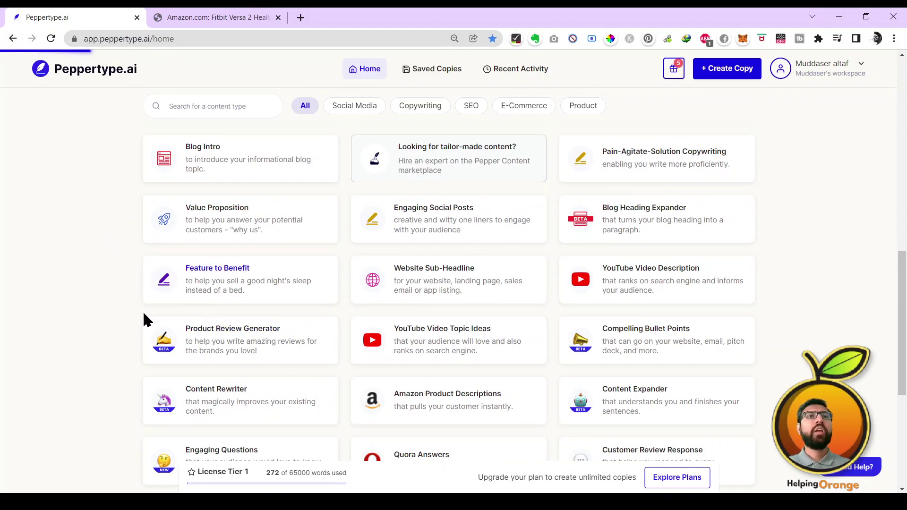
- Copy the feature text "Track heart rate 24/ 7" from the About this item section of the Fitbit listing on Amazon
{"action": "left_click", "coordinate": [176, 12]}
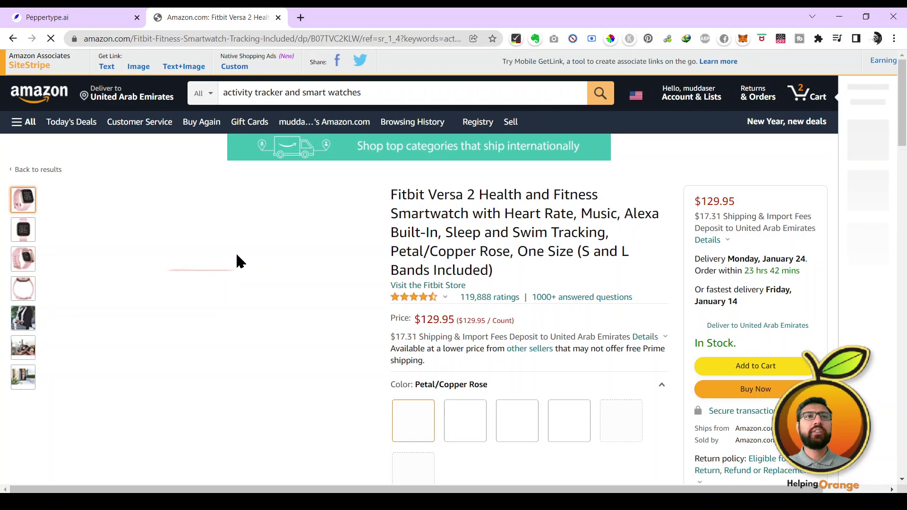
{"action": "scroll", "coordinate": [238, 260], "scroll_direction": "down", "scroll_amount": 5}
{"action": "scroll", "coordinate": [243, 265], "scroll_direction": "down", "scroll_amount": 8}
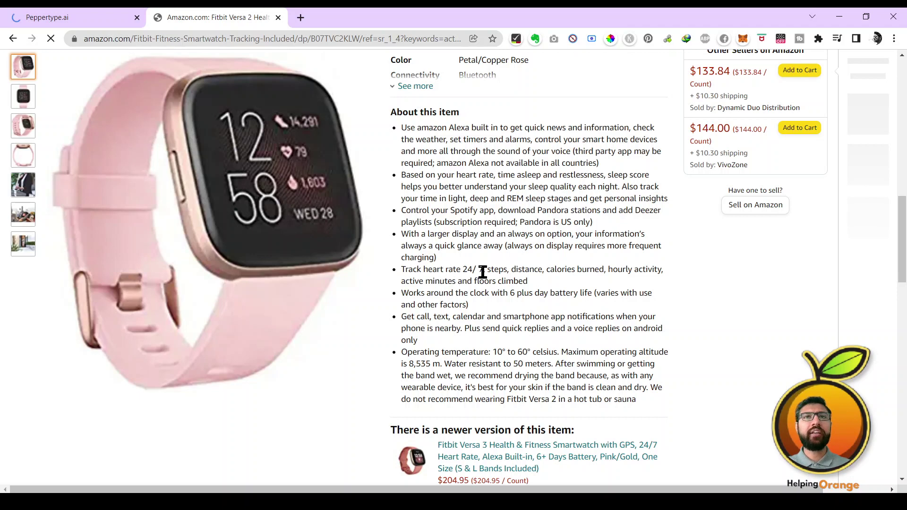
{"action": "left_click_drag", "start_coordinate": [482, 272], "coordinate": [402, 273]}
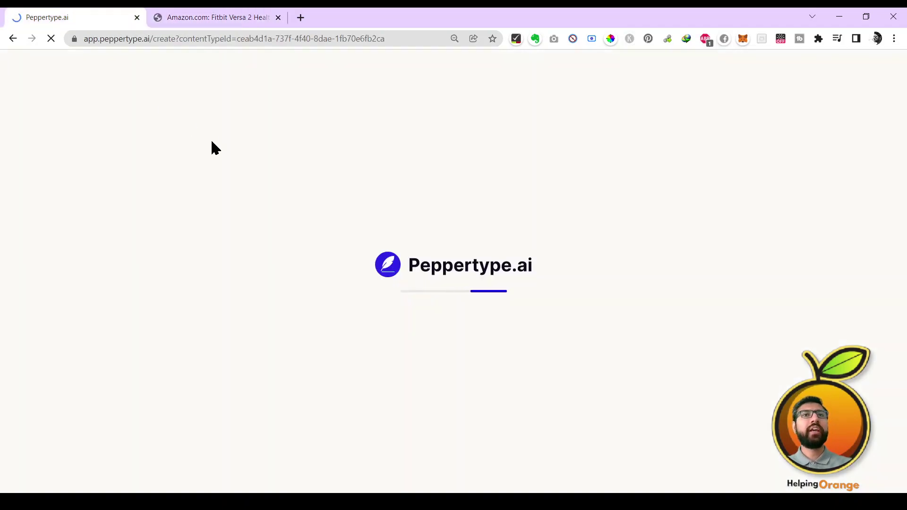
- In Peppertype.ai, enter "FitBit Versa watch" as the product name and "Track heart rate 24/ 7" as the feature
{"action": "left_click", "coordinate": [19, 19]}
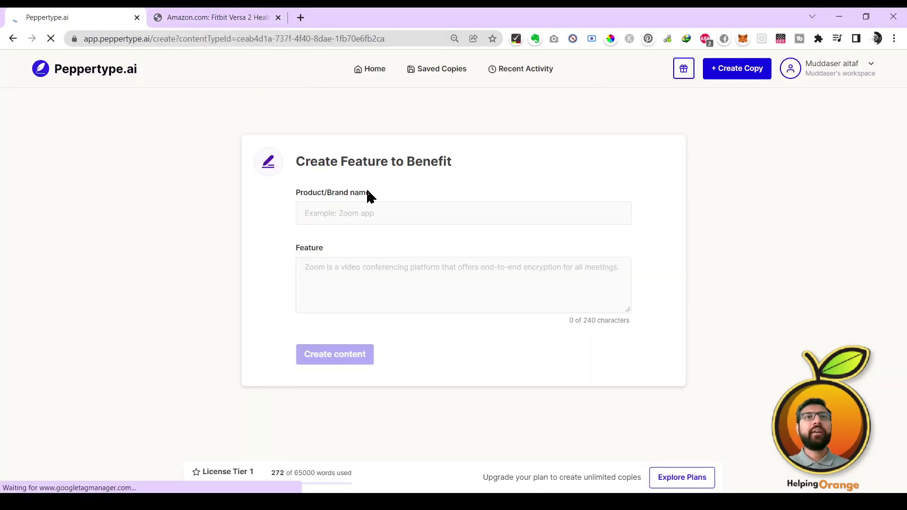
{"action": "left_click", "coordinate": [346, 210]}
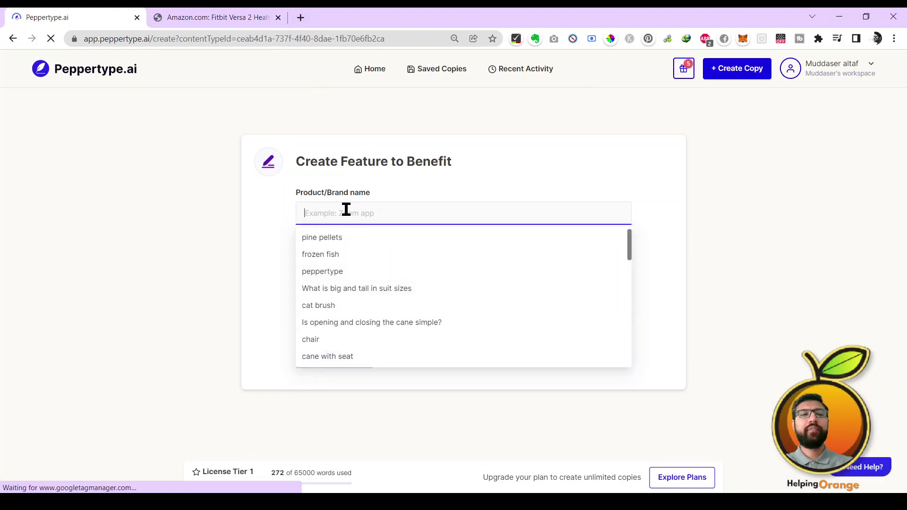
{"action": "type", "text": "FitBit"}
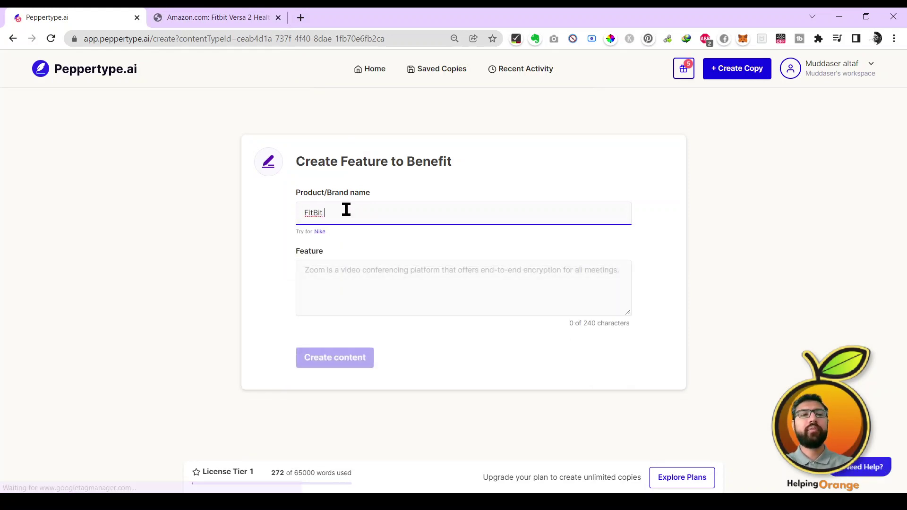
{"action": "type", "text": " Versa wa"}
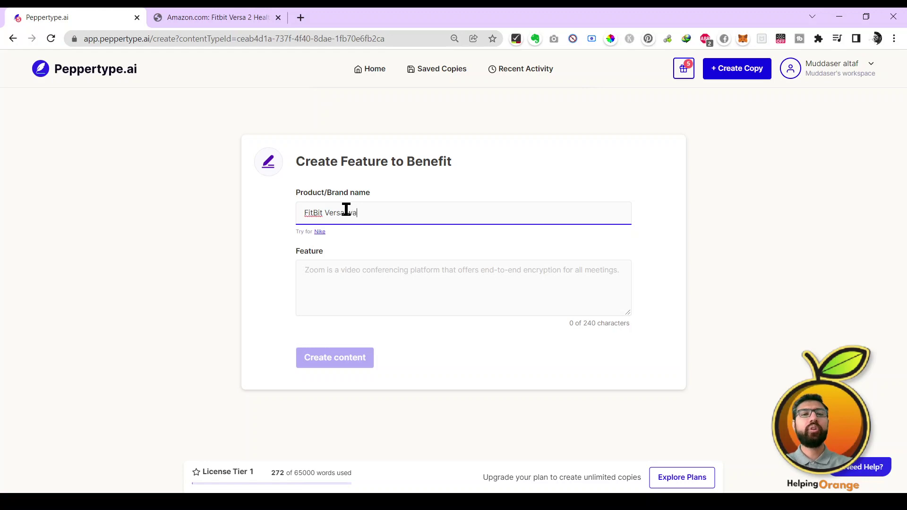
{"action": "type", "text": "tch"}
{"action": "left_click", "coordinate": [329, 314]}
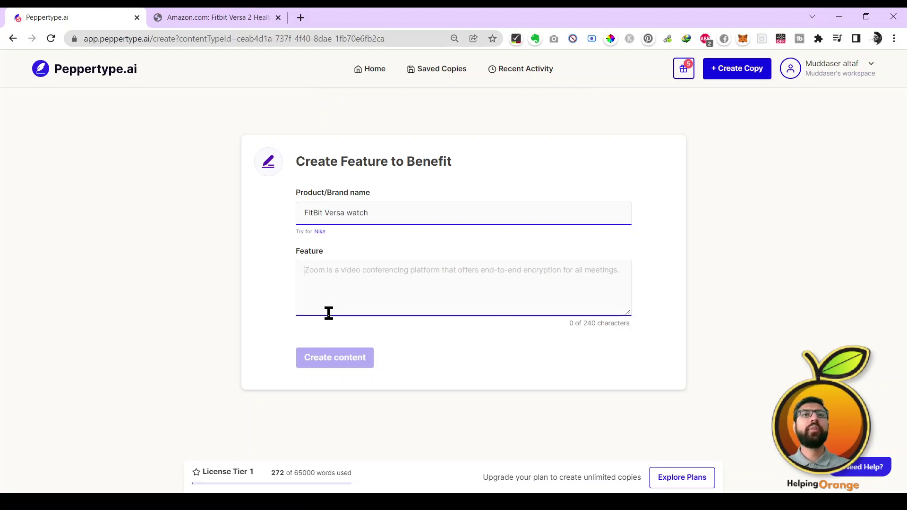
{"action": "type", "text": "Track heart rate 24/ 7"}
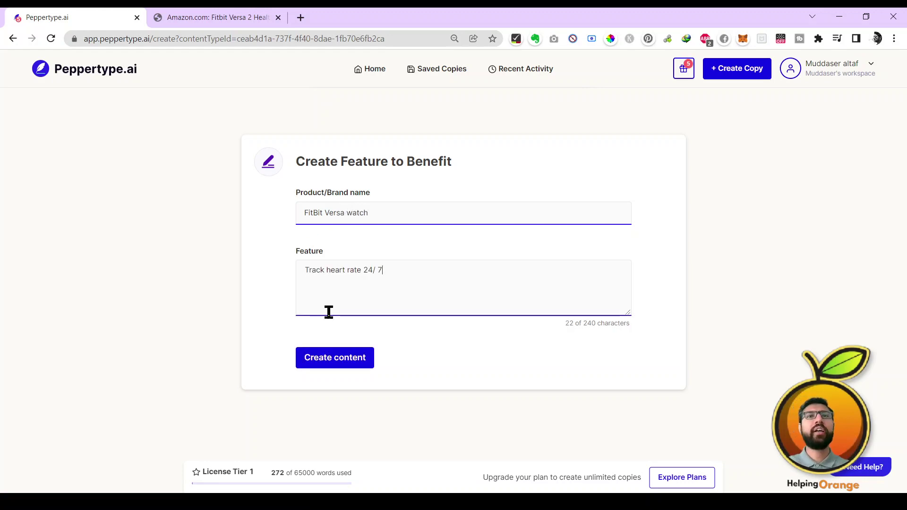
- Copy "Control your Spotify app" from the Amazon listing and add it as a second line of the Feature description in Peppertype.ai
{"action": "left_click", "coordinate": [244, 14]}
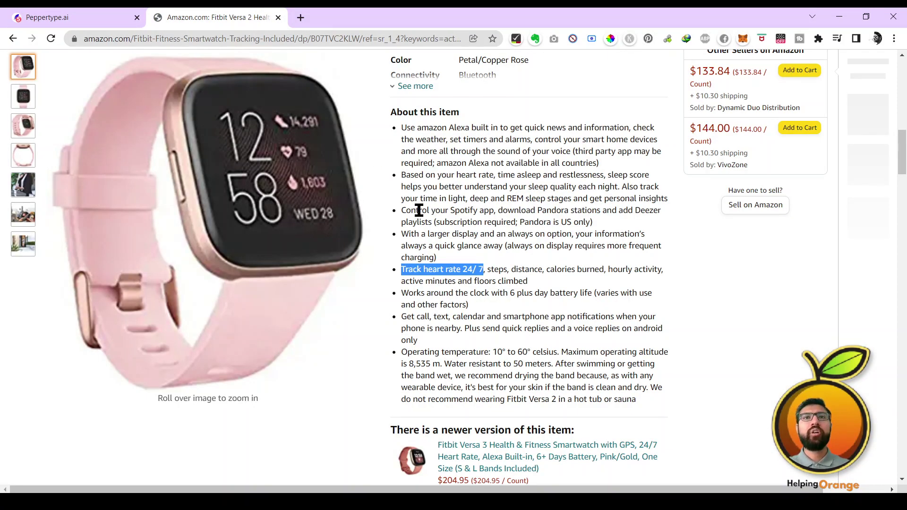
{"action": "left_click", "coordinate": [492, 214]}
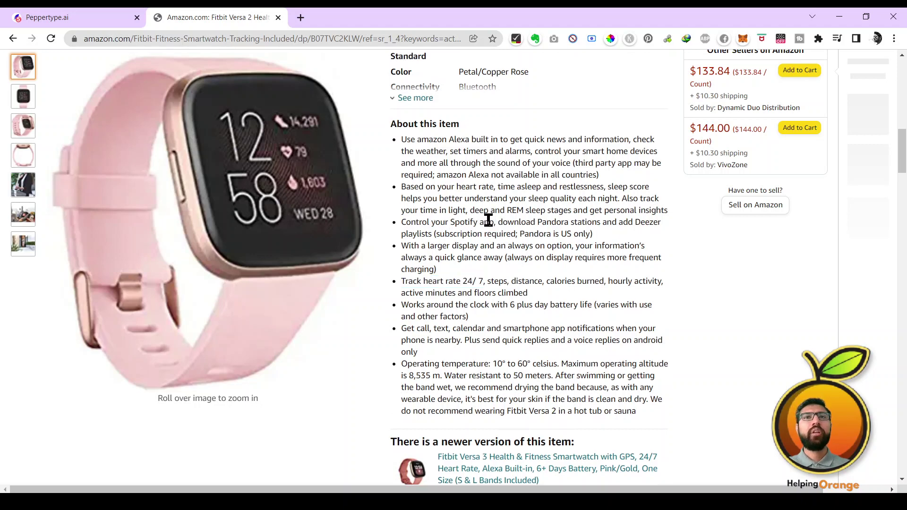
{"action": "left_click_drag", "start_coordinate": [494, 222], "coordinate": [400, 222]}
{"action": "key", "text": "ctrl+c"}
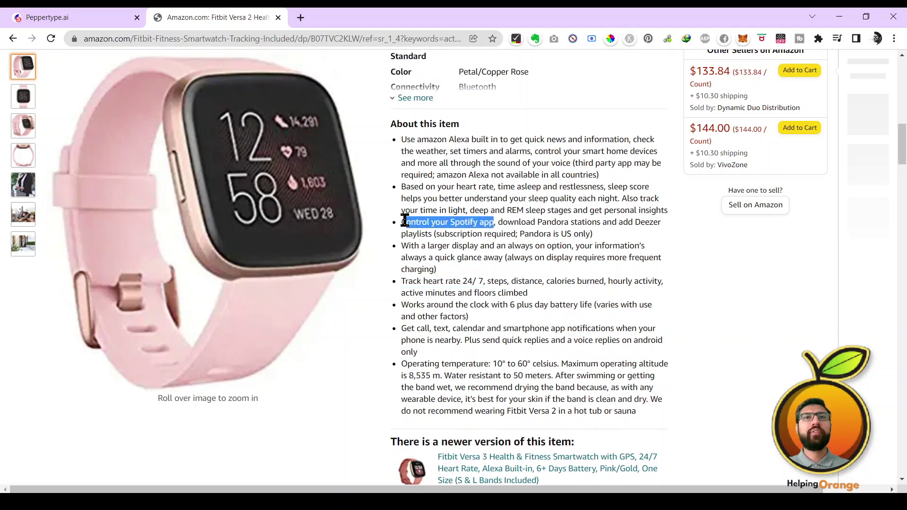
{"action": "left_click", "coordinate": [24, 16]}
{"action": "left_click", "coordinate": [380, 301]}
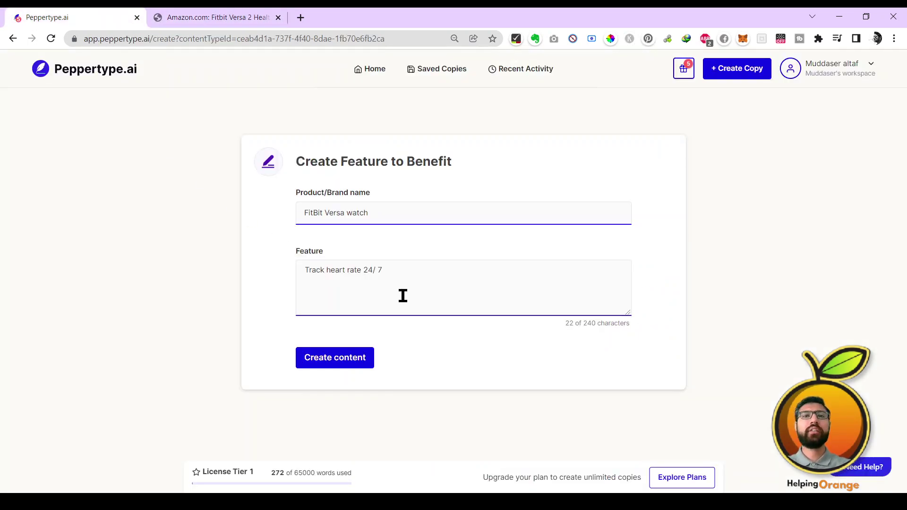
{"action": "key", "text": "ctrl+v"}
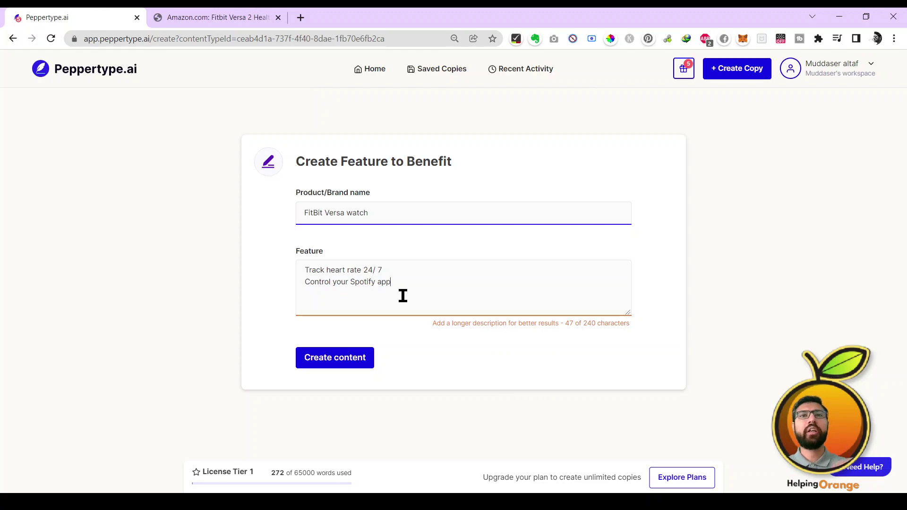
- Switch to the Amazon listing and copy "Get call, text, calendar and smartphone app notifications" from the About this item section
{"action": "left_click", "coordinate": [259, 17]}
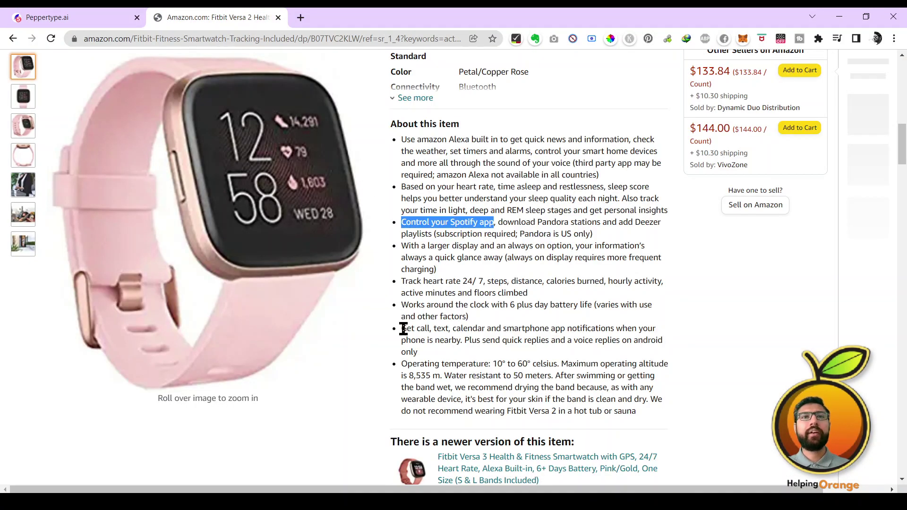
{"action": "left_click_drag", "start_coordinate": [403, 330], "coordinate": [564, 324]}
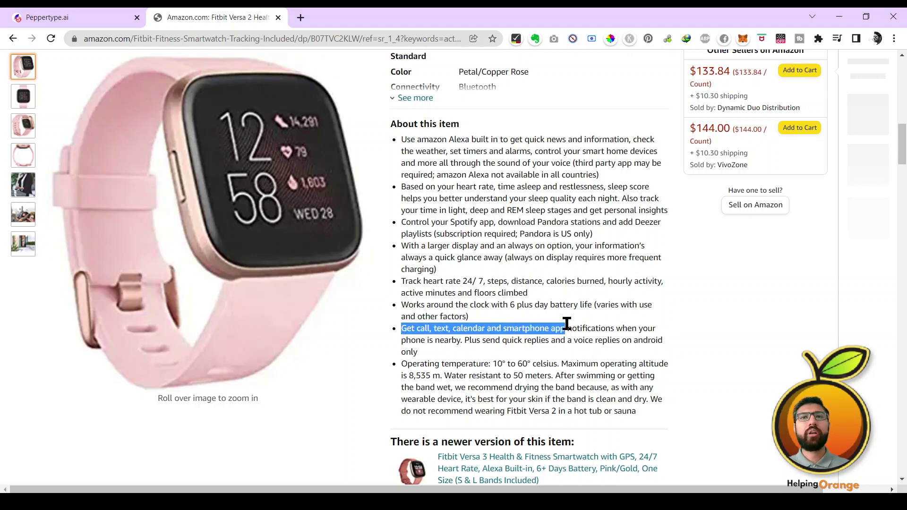
{"action": "left_click", "coordinate": [604, 325]}
{"action": "left_click_drag", "start_coordinate": [402, 329], "coordinate": [613, 325]}
{"action": "key", "text": "ctrl+c"}
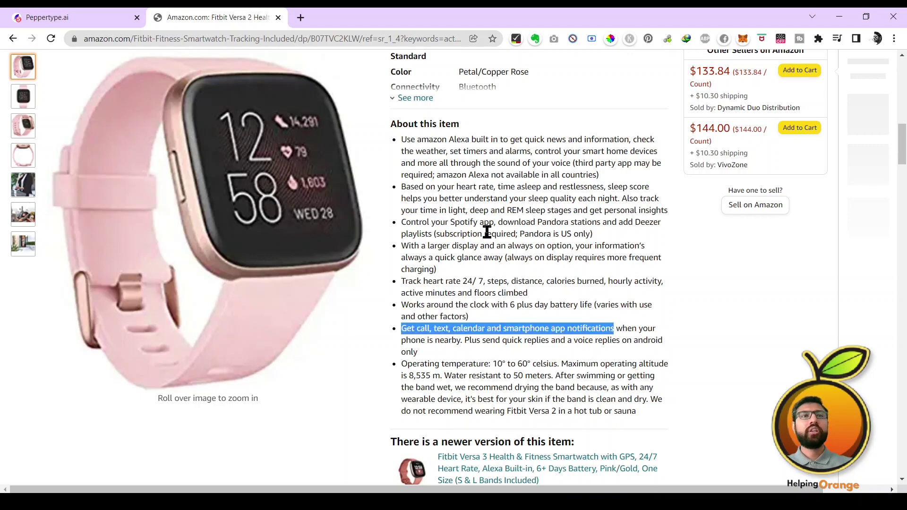
- In Peppertype.ai, add the copied "Get call, text, calendar and smartphone app notifications" as the third line of the Feature description
{"action": "left_click", "coordinate": [85, 17]}
{"action": "left_click", "coordinate": [416, 290]}
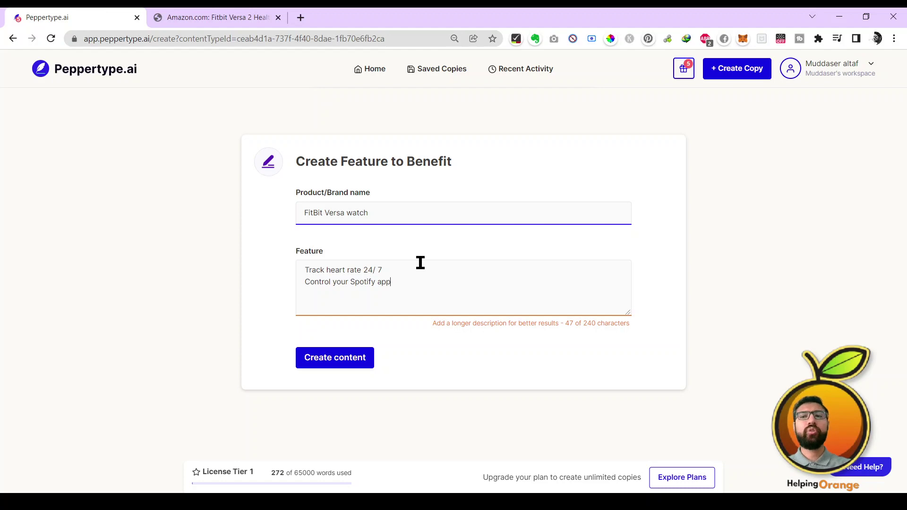
{"action": "key", "text": "Return"}
{"action": "key", "text": "ctrl+v"}
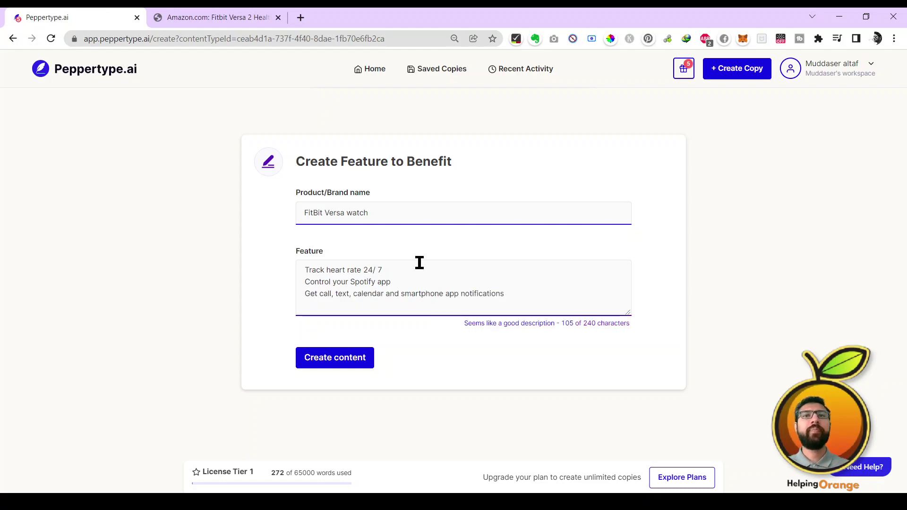
- Return to the Amazon listing and copy "quick replies and a voice replies" from the notifications bullet
{"action": "left_click", "coordinate": [185, 18]}
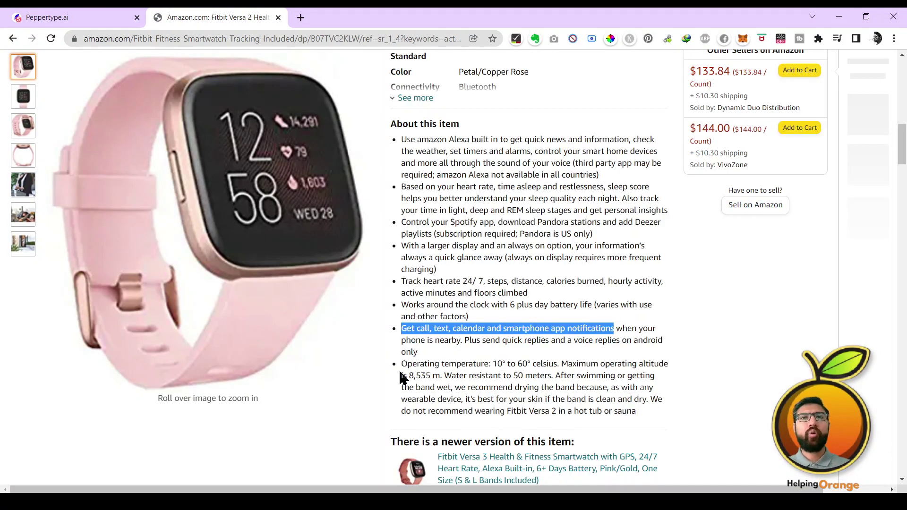
{"action": "scroll", "coordinate": [401, 373], "scroll_direction": "down", "scroll_amount": 3}
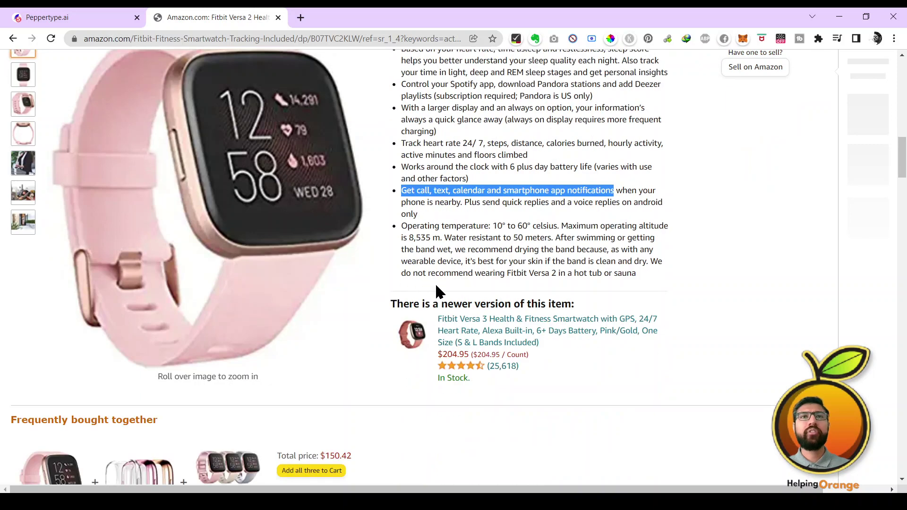
{"action": "scroll", "coordinate": [435, 286], "scroll_direction": "up", "scroll_amount": 3}
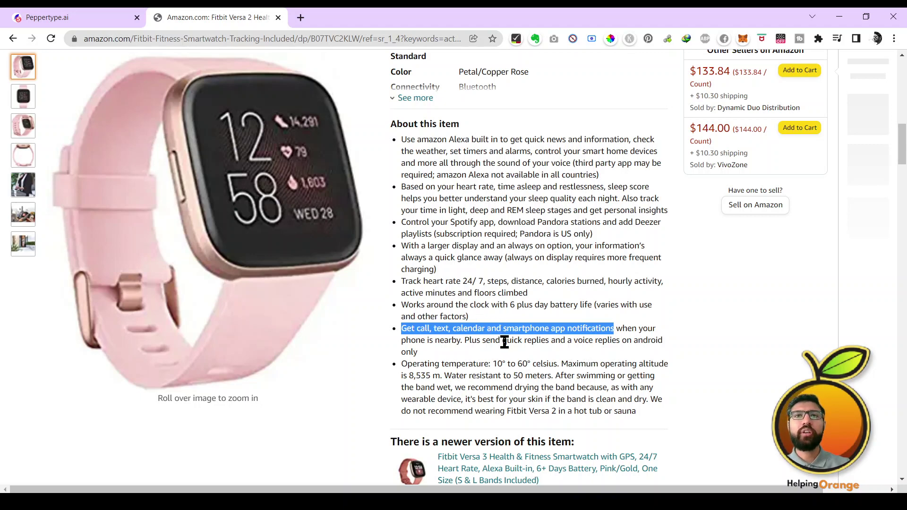
{"action": "left_click_drag", "start_coordinate": [504, 342], "coordinate": [620, 338]}
{"action": "key", "text": "ctrl+c"}
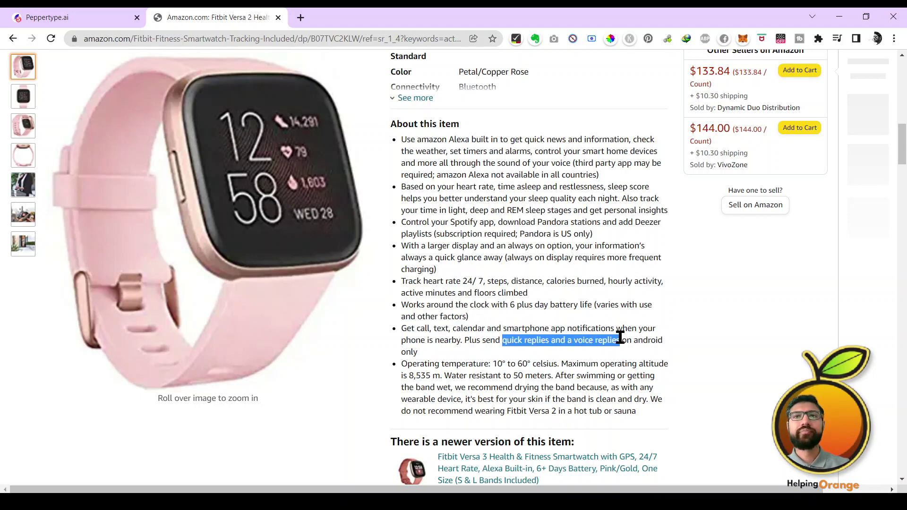
- In Peppertype.ai, paste the copied text as the fourth Feature line and shorten it to "quick replies and voice replies"
{"action": "left_click", "coordinate": [75, 17]}
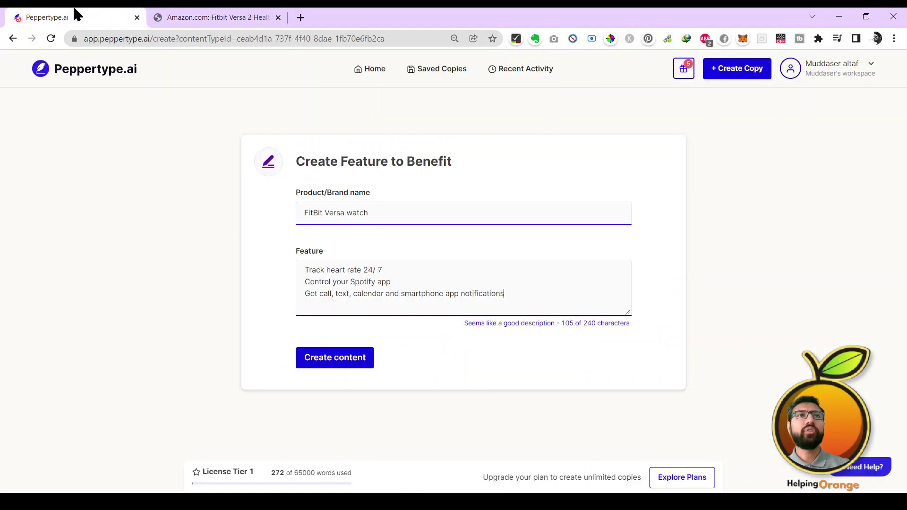
{"action": "left_click", "coordinate": [504, 298]}
{"action": "key", "text": "Return"}
{"action": "key", "text": "ctrl+v"}
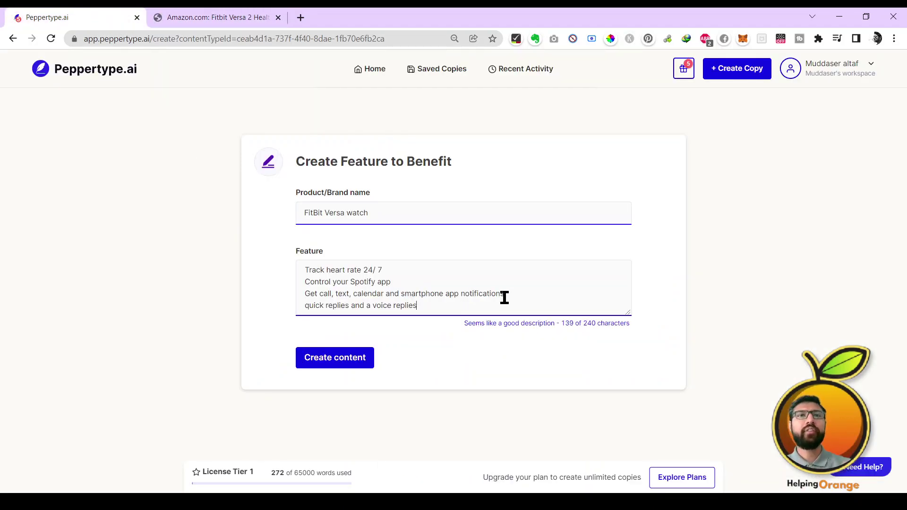
{"action": "left_click", "coordinate": [370, 306]}
{"action": "key", "text": "BackSpace"}
{"action": "key", "text": "BackSpace"}
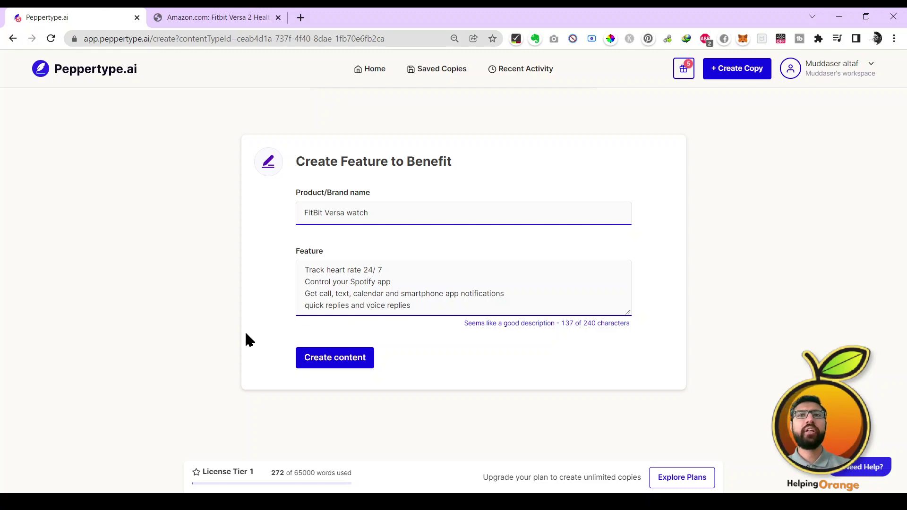
- After checking the Amazon listing for more features, add "high definition display" as Peppertype.ai's fifth Feature line and generate the content
{"action": "left_click", "coordinate": [172, 18]}
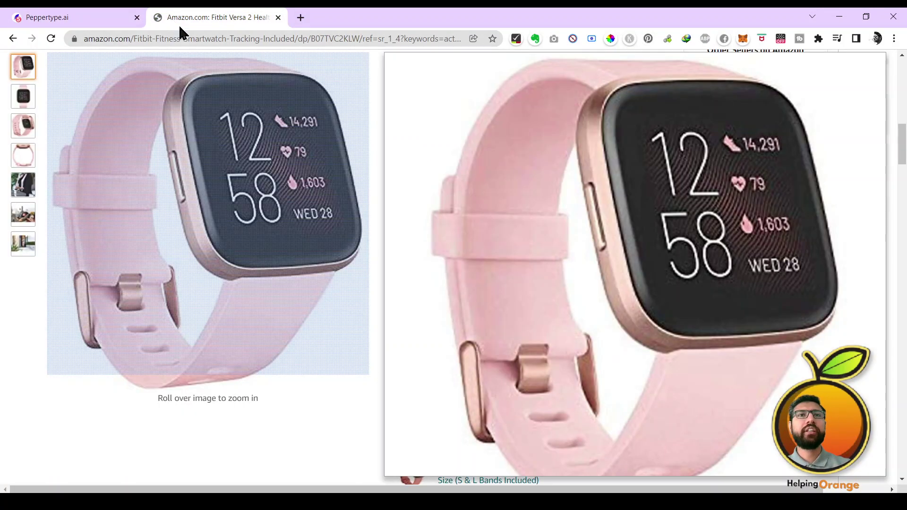
{"action": "scroll", "coordinate": [578, 374], "scroll_direction": "down", "scroll_amount": 15}
{"action": "scroll", "coordinate": [578, 373], "scroll_direction": "down", "scroll_amount": 10}
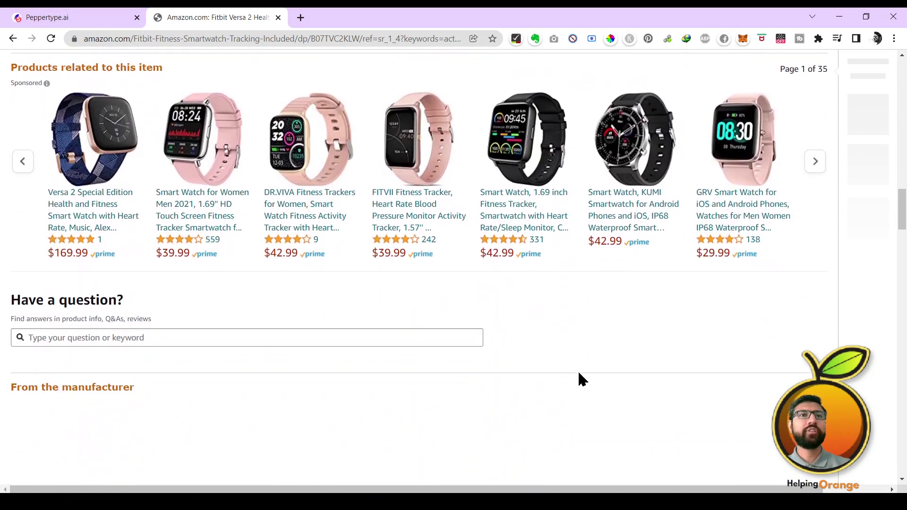
{"action": "scroll", "coordinate": [579, 373], "scroll_direction": "up", "scroll_amount": 2}
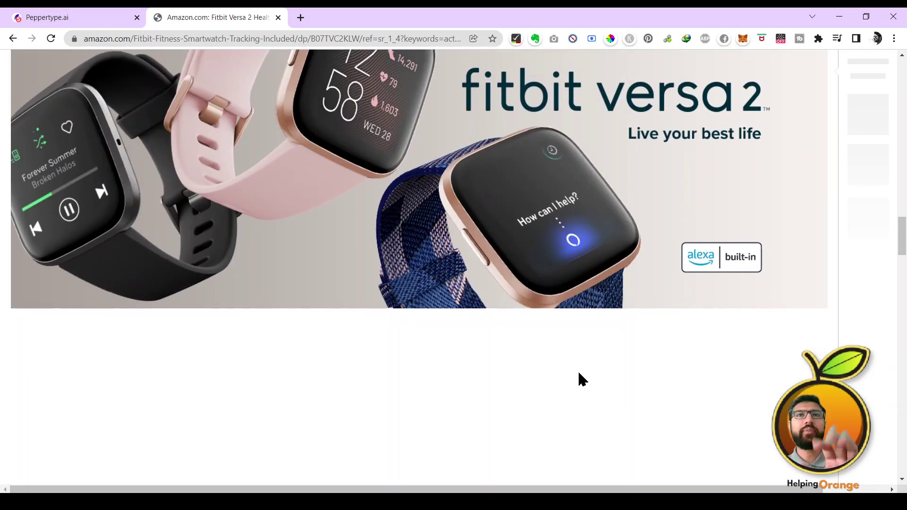
{"action": "left_click", "coordinate": [36, 16]}
{"action": "left_click", "coordinate": [417, 311]}
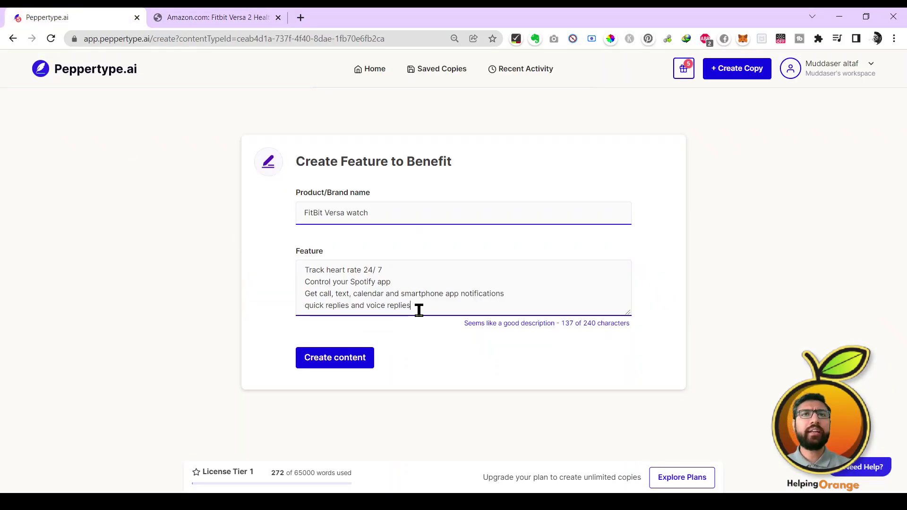
{"action": "key", "text": "Return"}
{"action": "type", "text": "h"}
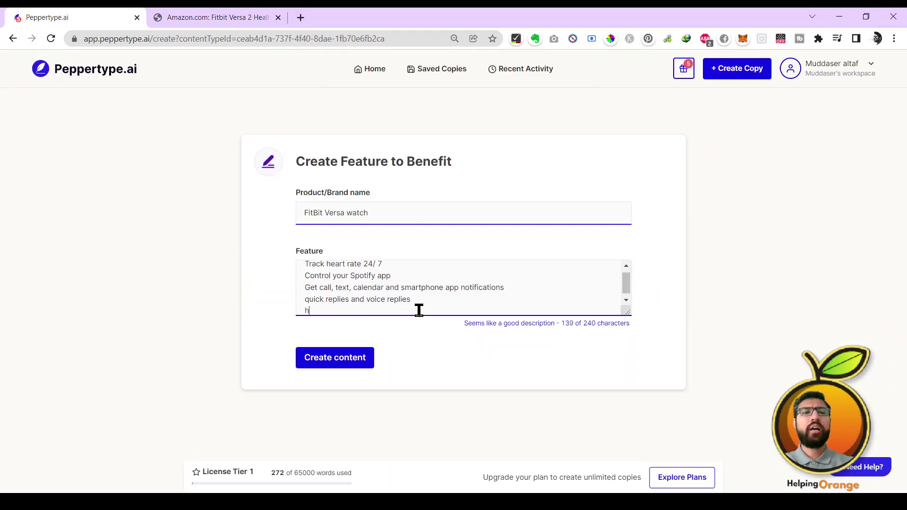
{"action": "type", "text": "igh de"}
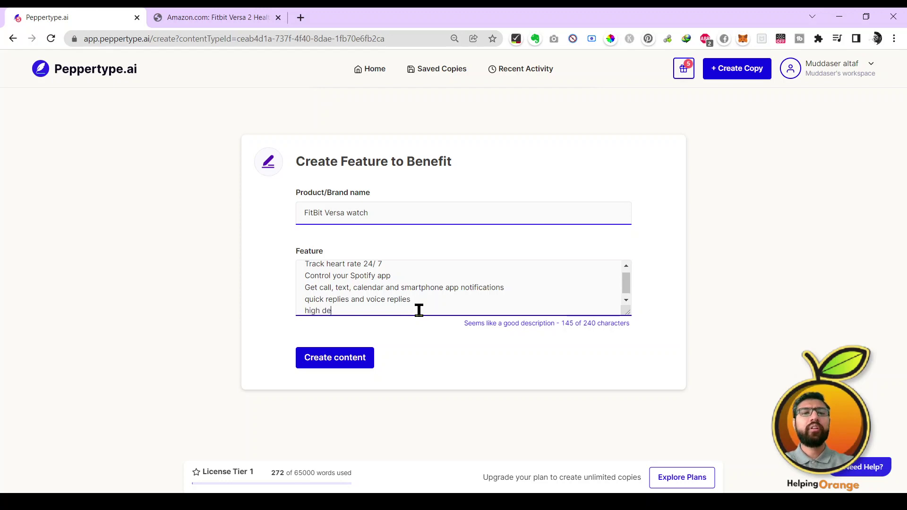
{"action": "type", "text": "finition disp"}
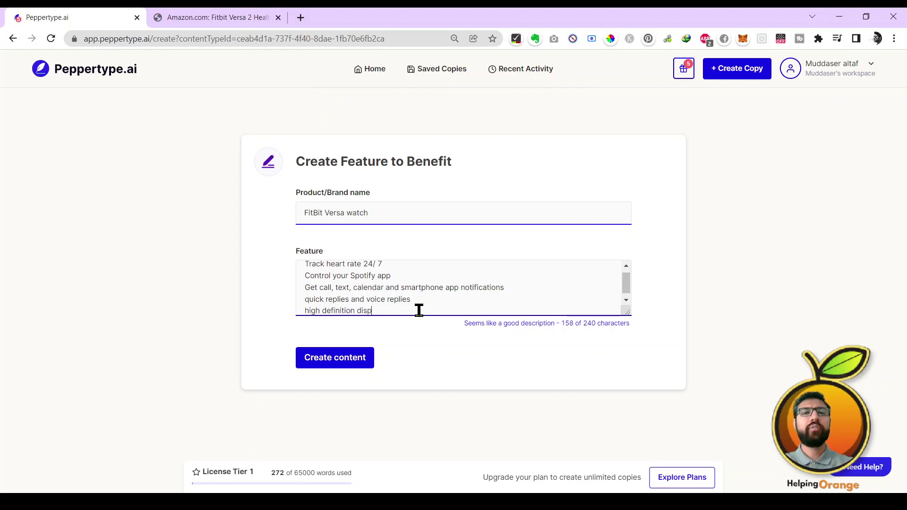
{"action": "type", "text": "lay"}
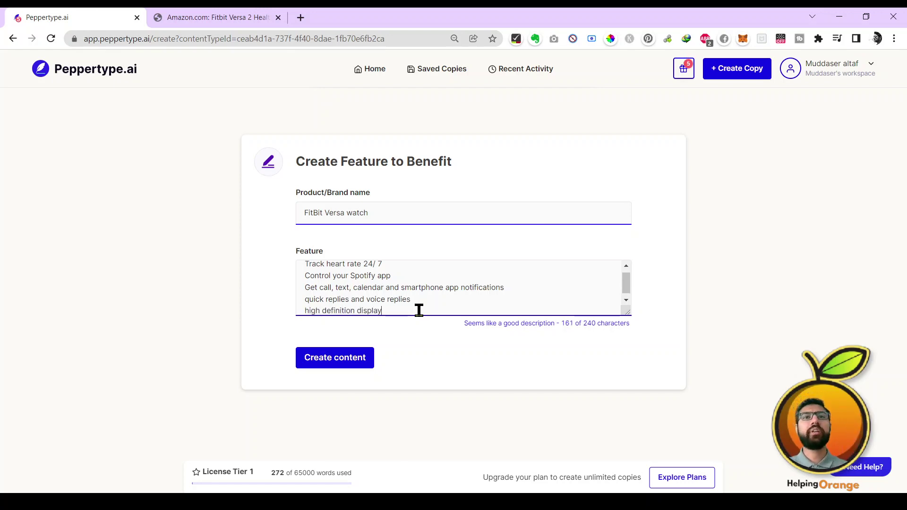
{"action": "left_click", "coordinate": [344, 365]}
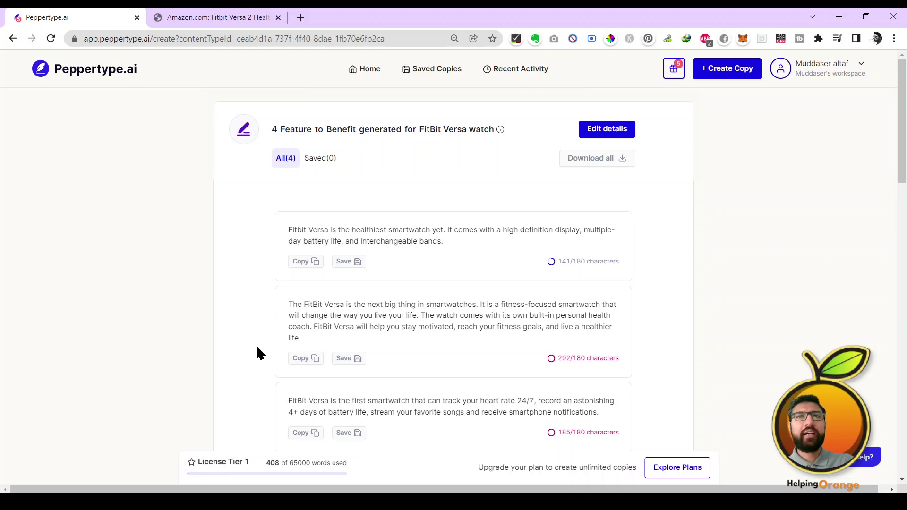
- Create a blank Google Docs document in a new browser tab through doc.new
{"action": "left_click", "coordinate": [306, 15]}
{"action": "type", "text": "doc"}
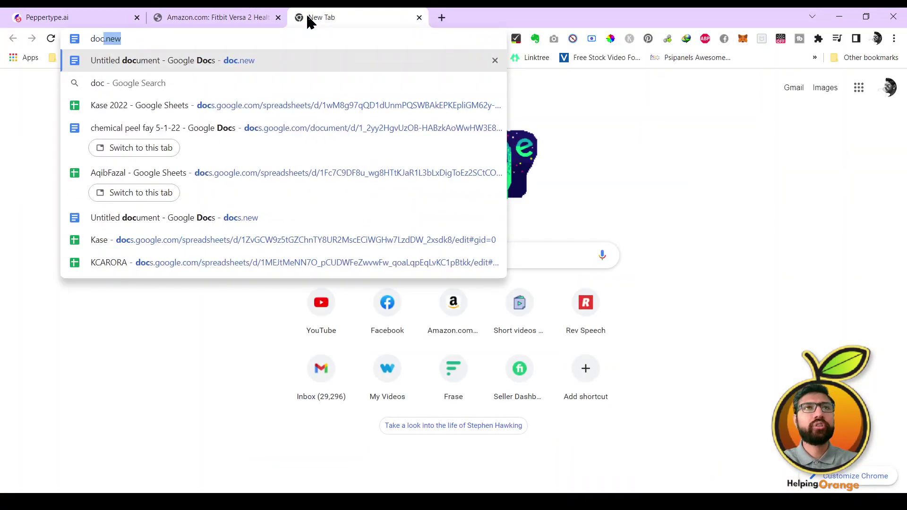
{"action": "key", "text": "Return"}
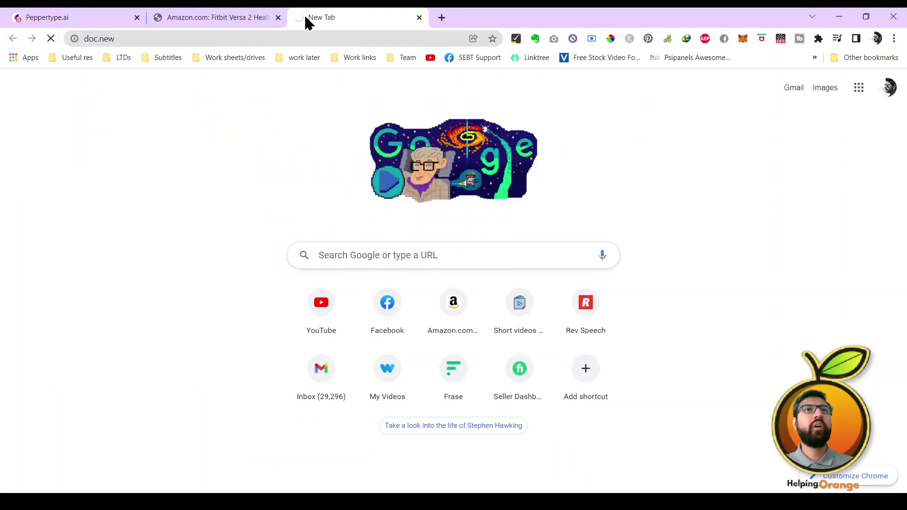
- Switch to the Amazon listing and copy "Fitbit Versa 2 Health and Fitness Smartwatch" from the product title
{"action": "left_click", "coordinate": [159, 17]}
{"action": "scroll", "coordinate": [430, 243], "scroll_direction": "up", "scroll_amount": 10}
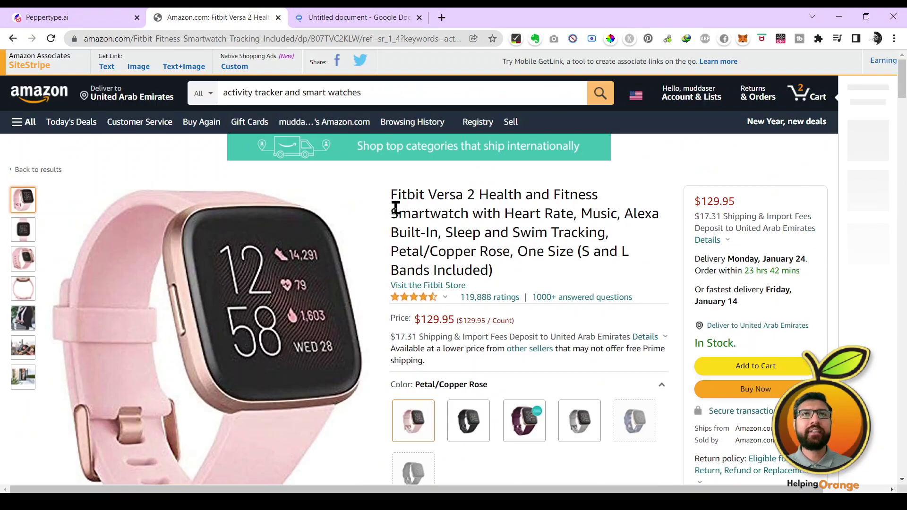
{"action": "mouse_move", "coordinate": [392, 195]}
{"action": "left_mouse_down"}
{"action": "mouse_move", "coordinate": [557, 194]}
{"action": "mouse_move", "coordinate": [425, 229]}
{"action": "mouse_move", "coordinate": [469, 212]}
{"action": "left_mouse_up"}
{"action": "key", "text": "ctrl+c"}
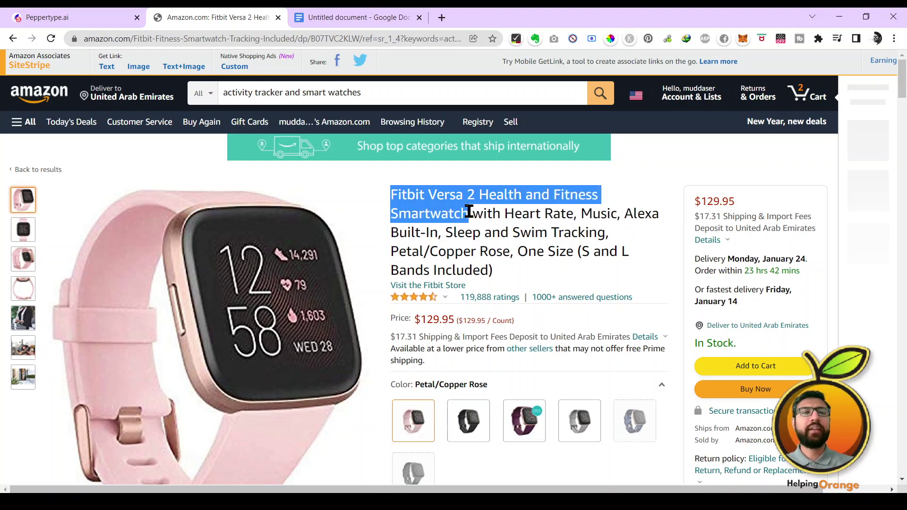
- In the new Google Docs document, paste the product title as the heading and start a normal text line below it
{"action": "left_click", "coordinate": [356, 16]}
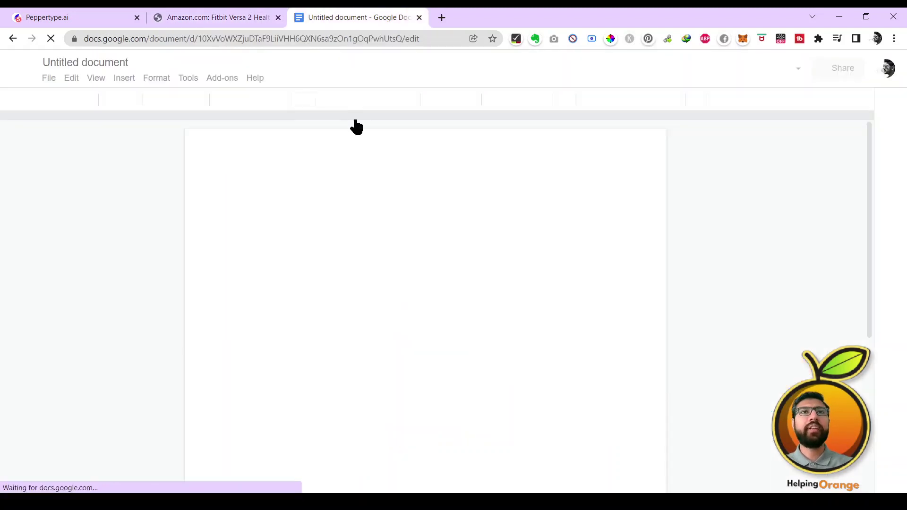
{"action": "key", "text": "ctrl+v"}
{"action": "left_click", "coordinate": [336, 191]}
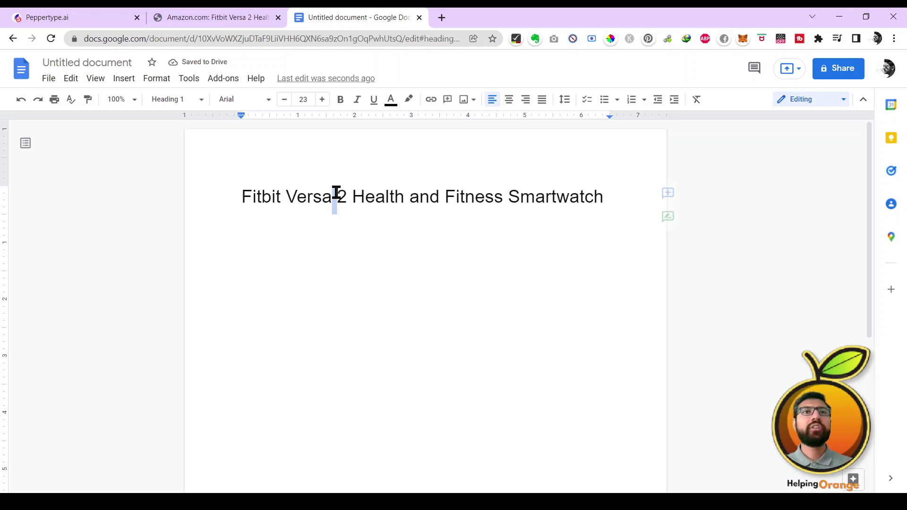
{"action": "triple_click", "coordinate": [337, 192]}
{"action": "left_click", "coordinate": [313, 220]}
{"action": "key", "text": "Return"}
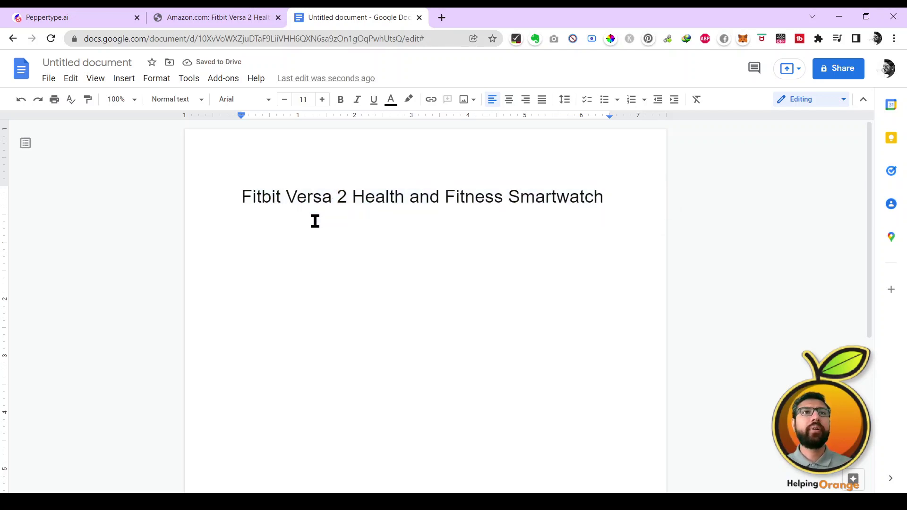
- Copy the second generated output, "The FitBit Versa is the next big thing in smartwatches", from Peppertype.ai and paste it under the Google Docs heading
{"action": "left_click", "coordinate": [85, 14]}
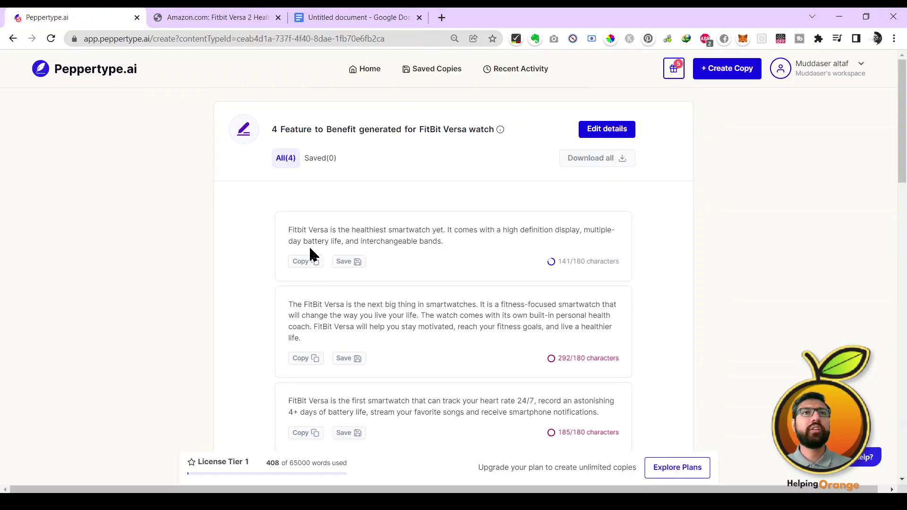
{"action": "left_click", "coordinate": [305, 358]}
{"action": "left_click", "coordinate": [349, 17]}
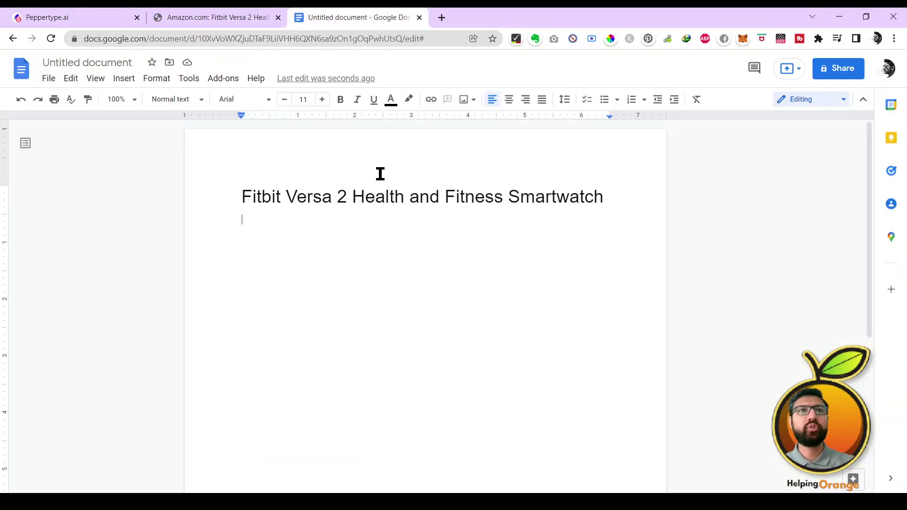
{"action": "key", "text": "ctrl+v"}
{"action": "key", "text": "Return"}
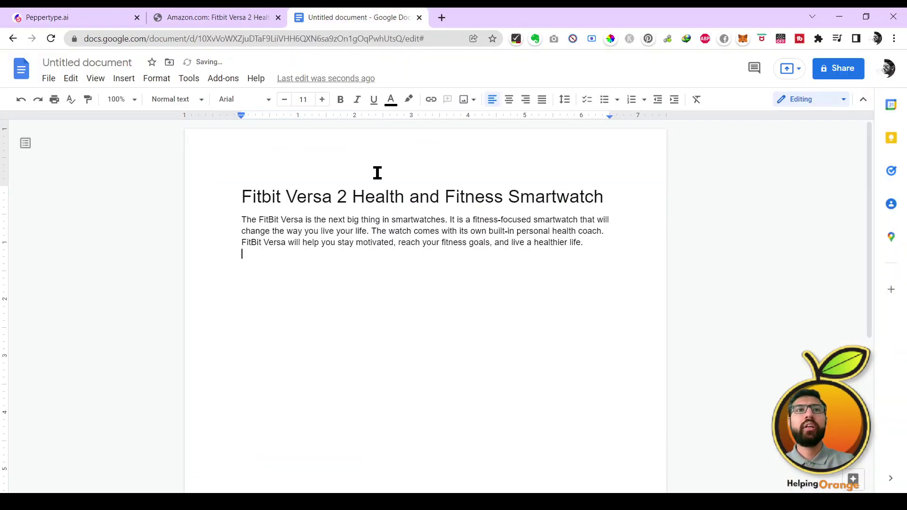
- Copy Peppertype.ai's fourth output, starting "Get the best smartwatch", and paste it into Google Docs below the first paragraph, separated by blank lines
{"action": "left_click", "coordinate": [51, 19]}
{"action": "scroll", "coordinate": [410, 319], "scroll_direction": "down", "scroll_amount": 3}
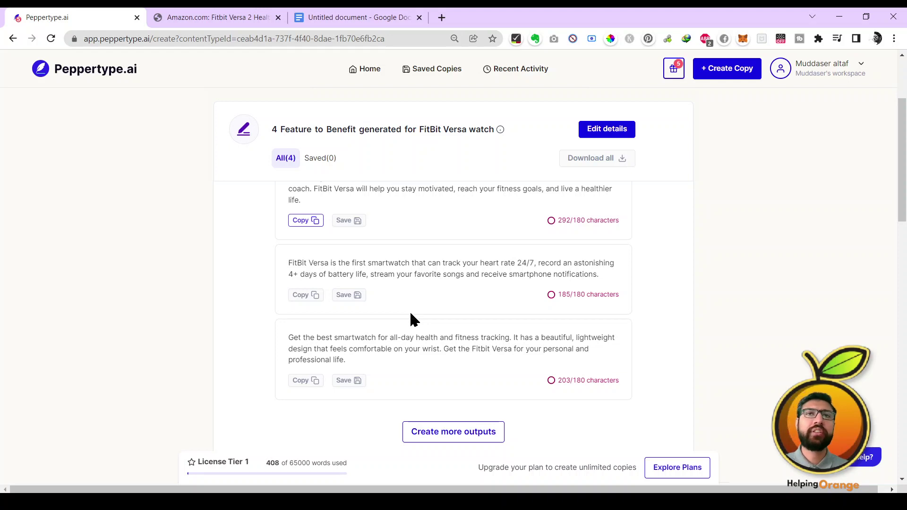
{"action": "left_click", "coordinate": [302, 382]}
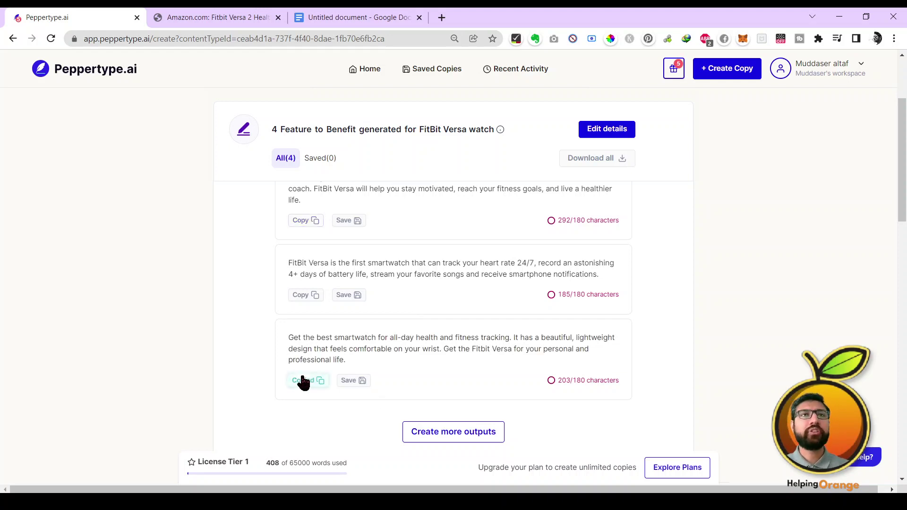
{"action": "left_click", "coordinate": [334, 18]}
{"action": "key", "text": "Return"}
{"action": "key", "text": "Return"}
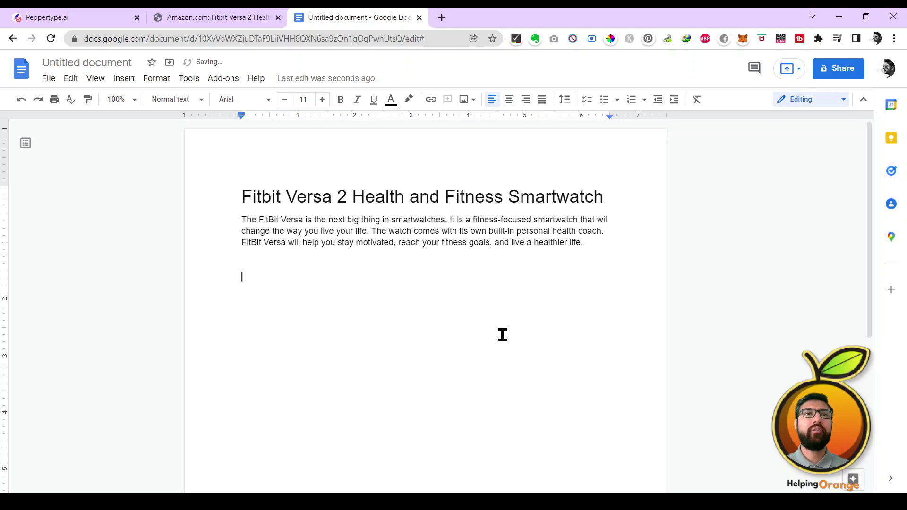
{"action": "key", "text": "ctrl+v"}
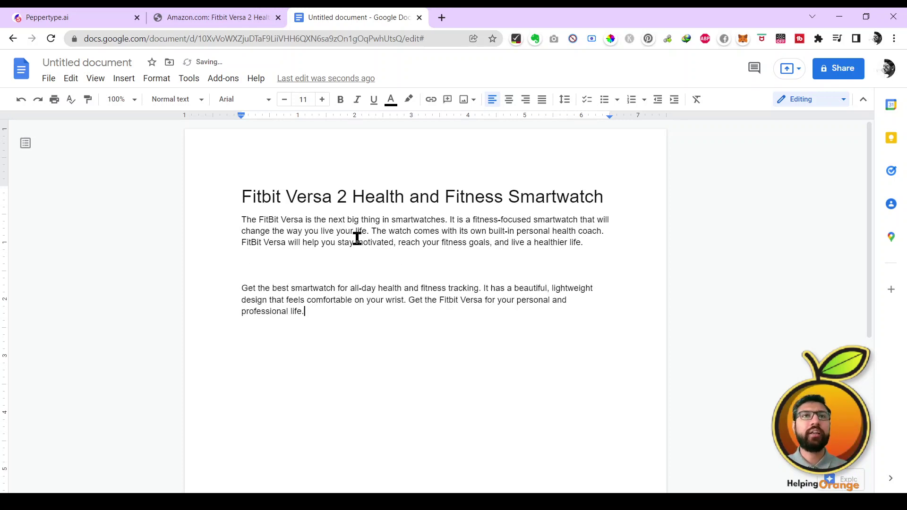
- Switch to Peppertype.ai and, from the home page's content types, check which details the Product Review Generator form asks for
{"action": "left_click", "coordinate": [346, 263]}
{"action": "left_click", "coordinate": [86, 17]}
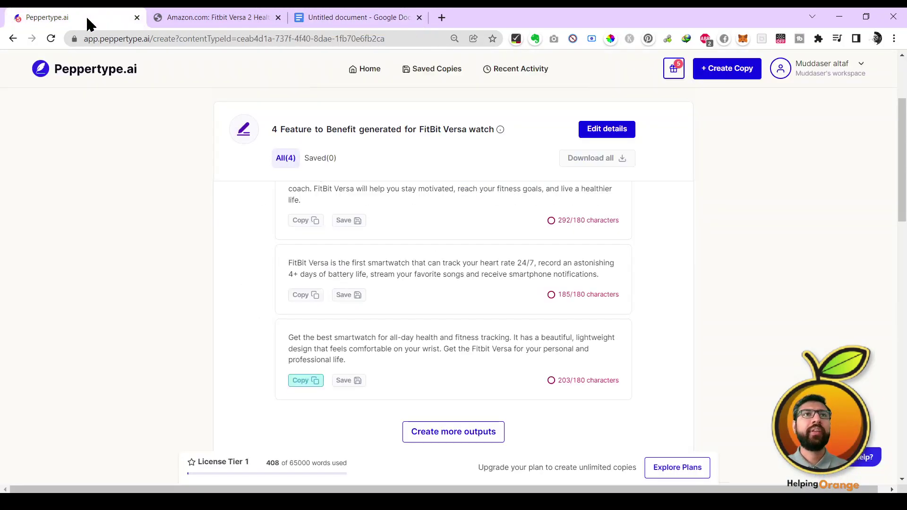
{"action": "left_click", "coordinate": [60, 73]}
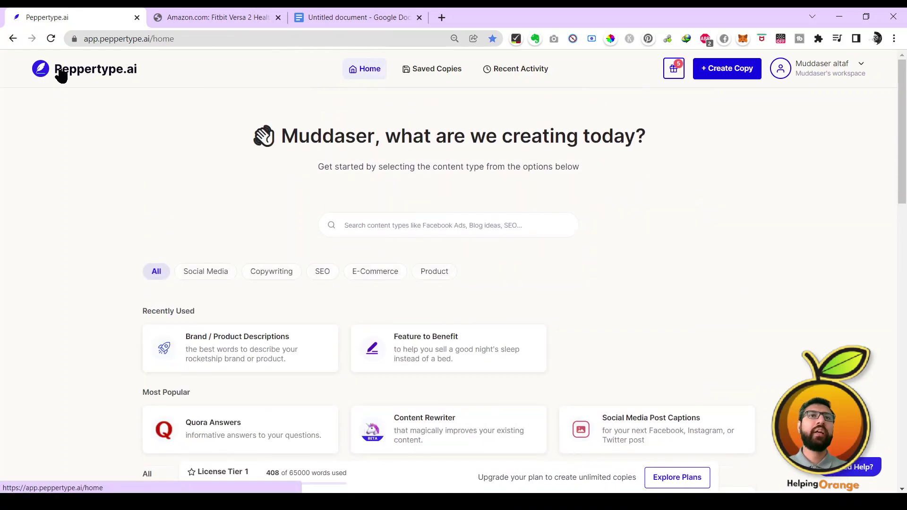
{"action": "scroll", "coordinate": [84, 269], "scroll_direction": "down", "scroll_amount": 10}
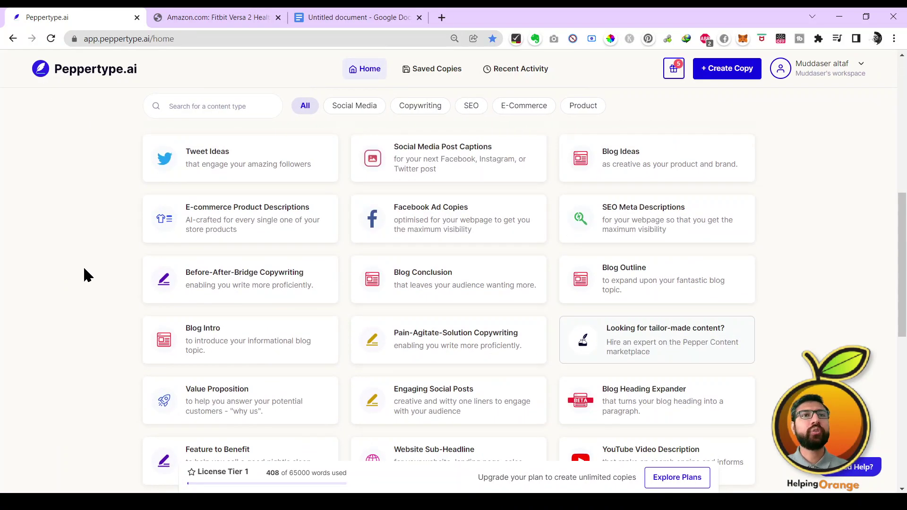
{"action": "scroll", "coordinate": [83, 266], "scroll_direction": "down", "scroll_amount": 3}
{"action": "scroll", "coordinate": [122, 297], "scroll_direction": "down", "scroll_amount": 3}
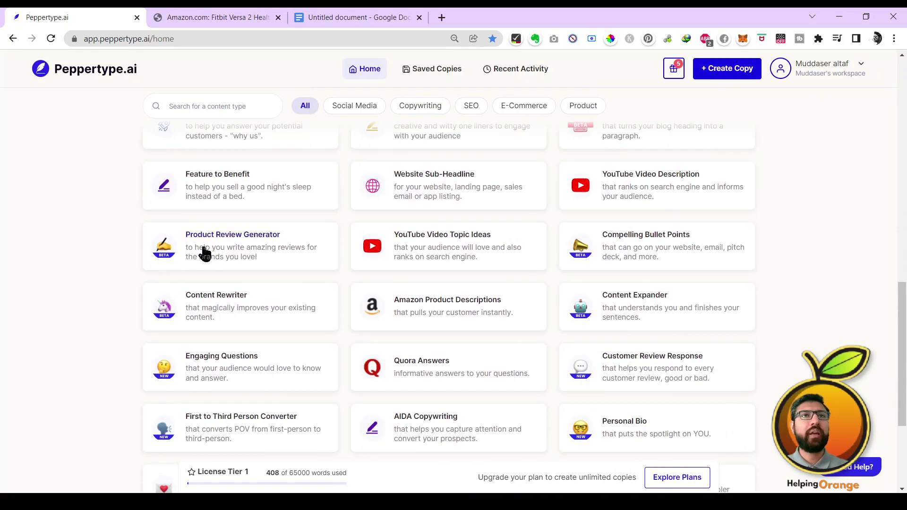
{"action": "left_click", "coordinate": [204, 253]}
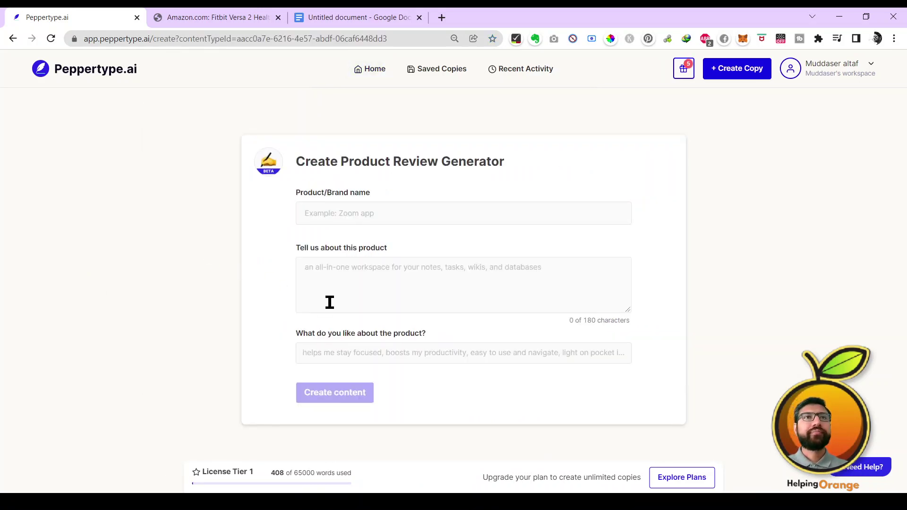
{"action": "left_click", "coordinate": [12, 39]}
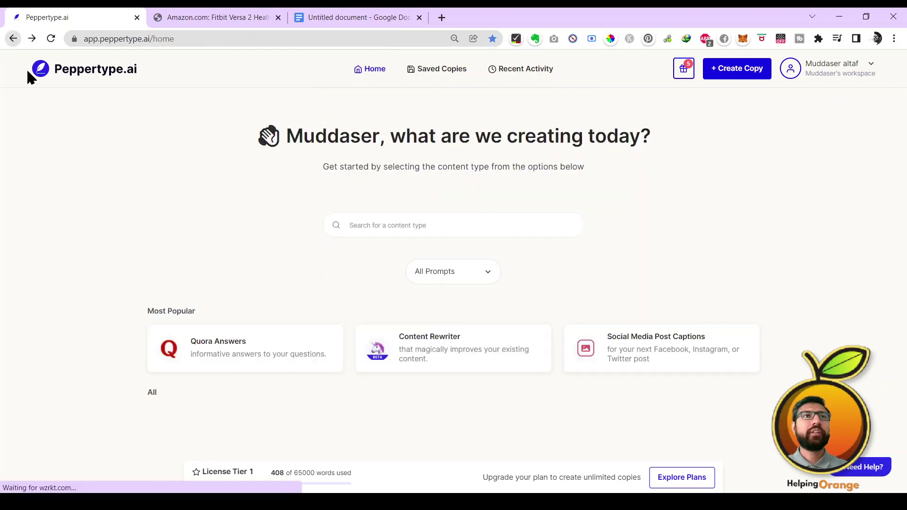
- Open the Feature to Benefit form, choose FitBit Versa watch as the product, and select its whole feature text for copying
{"action": "scroll", "coordinate": [330, 378], "scroll_direction": "down", "scroll_amount": 10}
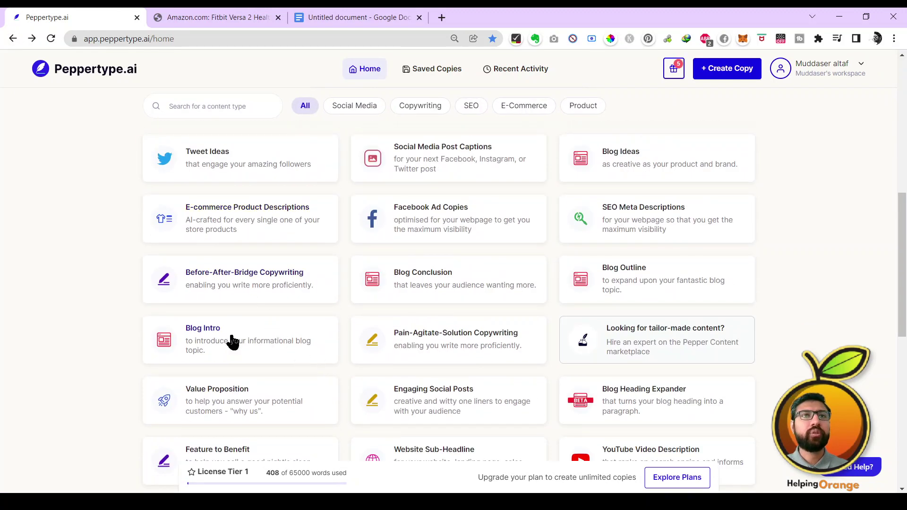
{"action": "scroll", "coordinate": [232, 331], "scroll_direction": "down", "scroll_amount": 3}
{"action": "scroll", "coordinate": [228, 319], "scroll_direction": "up", "scroll_amount": 3}
{"action": "scroll", "coordinate": [243, 321], "scroll_direction": "down", "scroll_amount": 3}
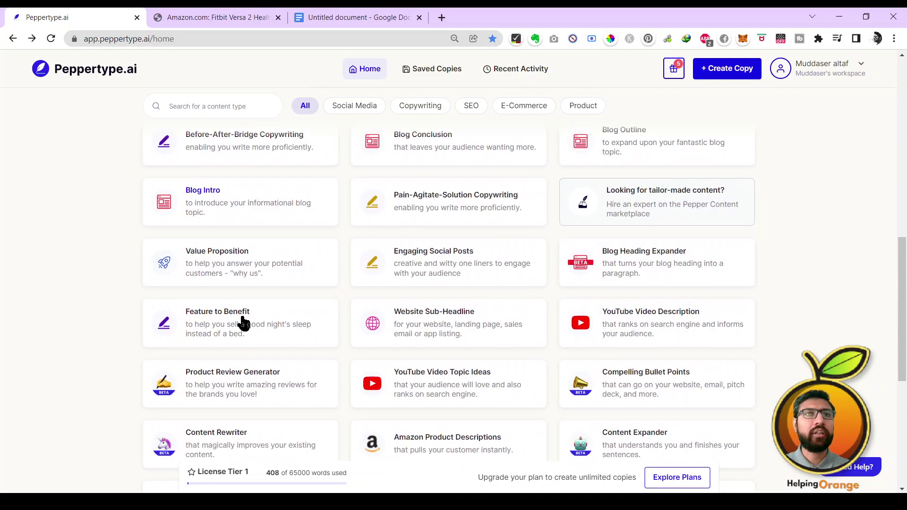
{"action": "left_click", "coordinate": [248, 330]}
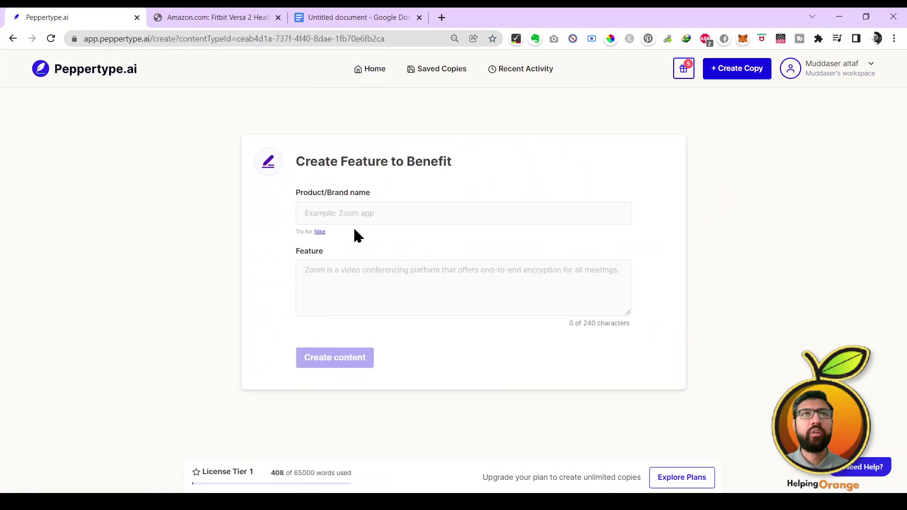
{"action": "left_click", "coordinate": [359, 214]}
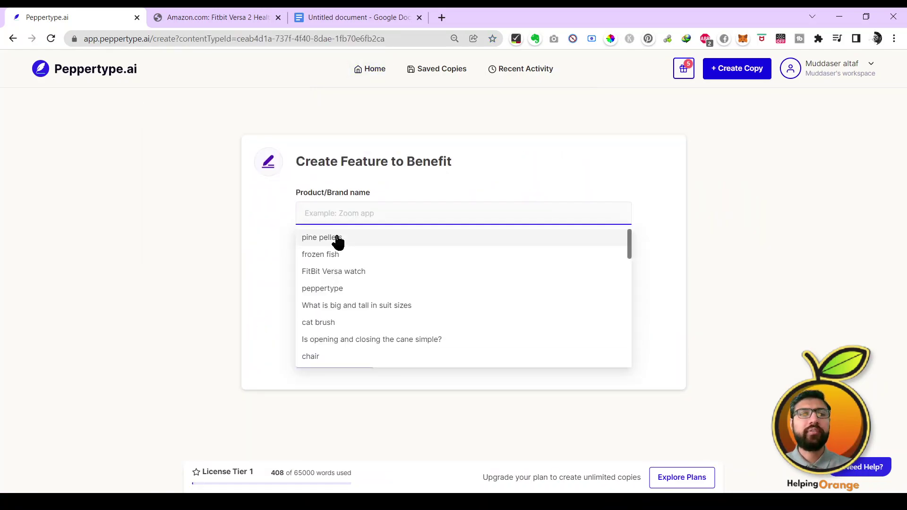
{"action": "type", "text": "f"}
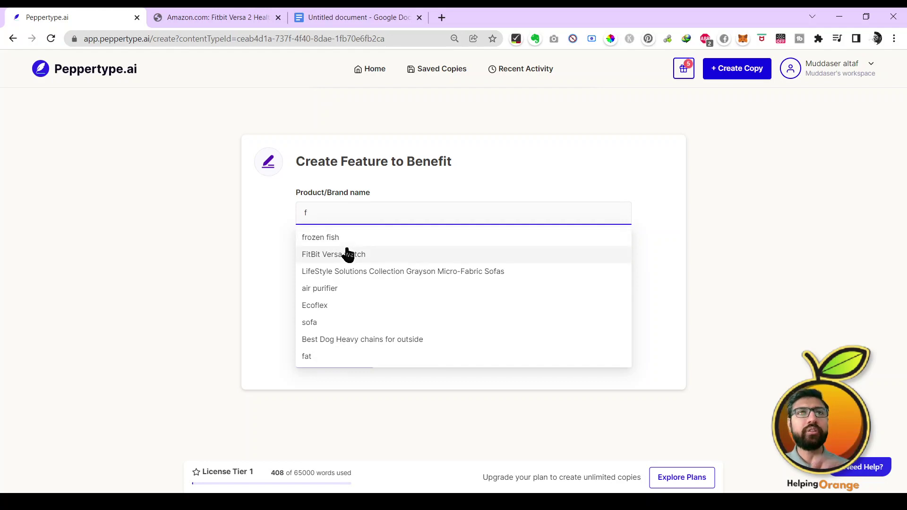
{"action": "left_click", "coordinate": [346, 254]}
{"action": "key", "text": "ctrl+a"}
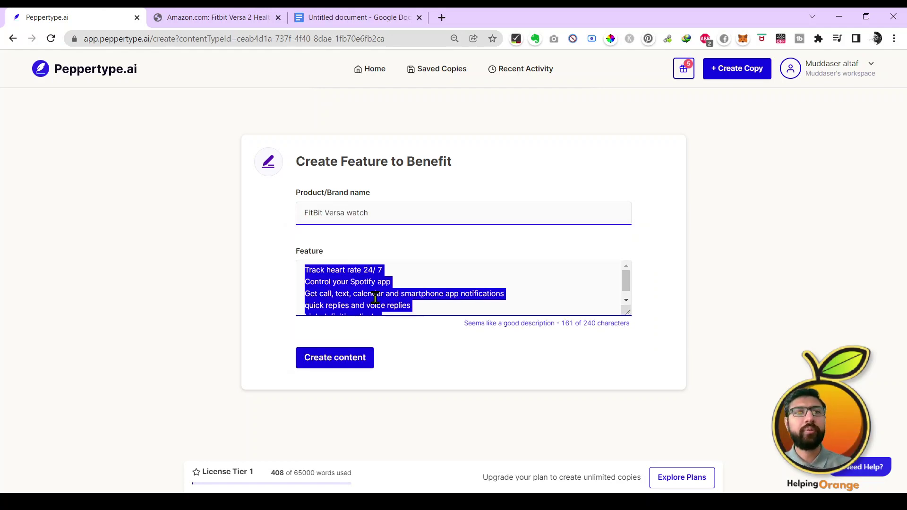
- Open the Product Review Generator and fill in FitBit Versa watch as the product name and its feature list as the description
{"action": "left_click", "coordinate": [121, 74]}
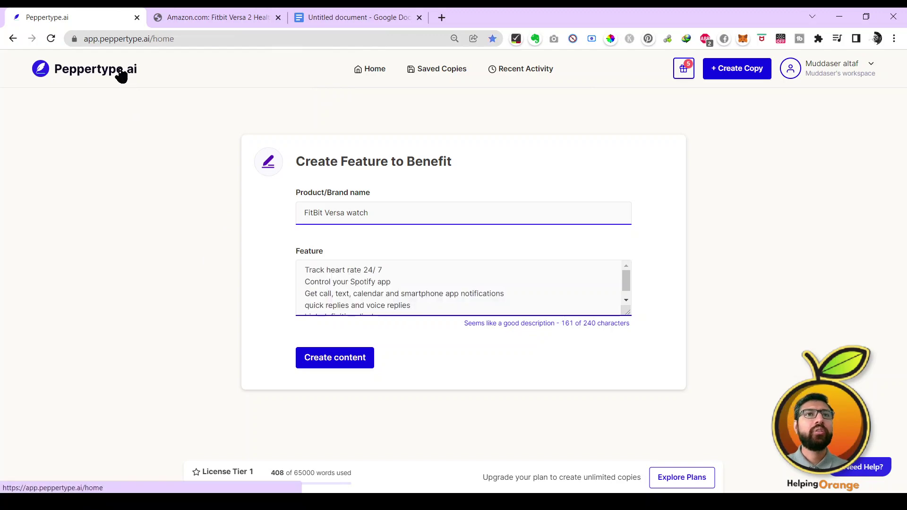
{"action": "scroll", "coordinate": [84, 313], "scroll_direction": "down", "scroll_amount": 10}
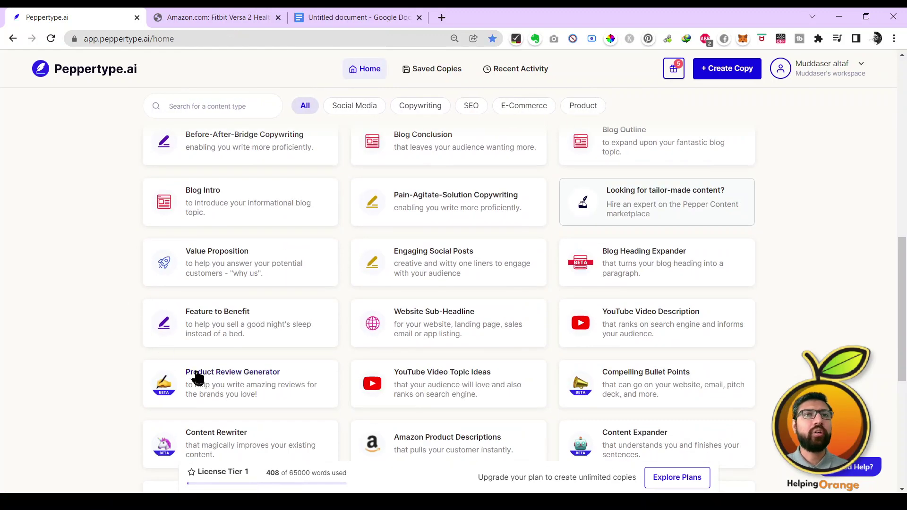
{"action": "left_click", "coordinate": [214, 391]}
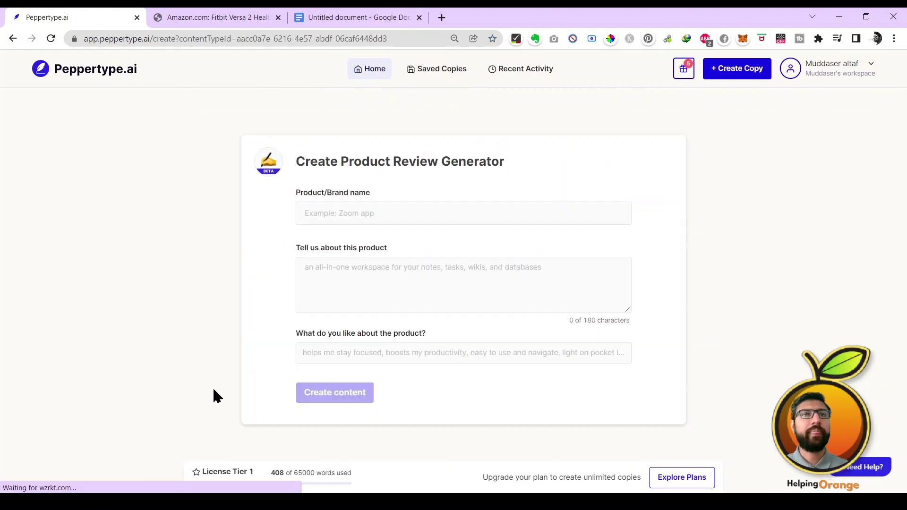
{"action": "left_click", "coordinate": [323, 219]}
{"action": "left_click", "coordinate": [321, 273]}
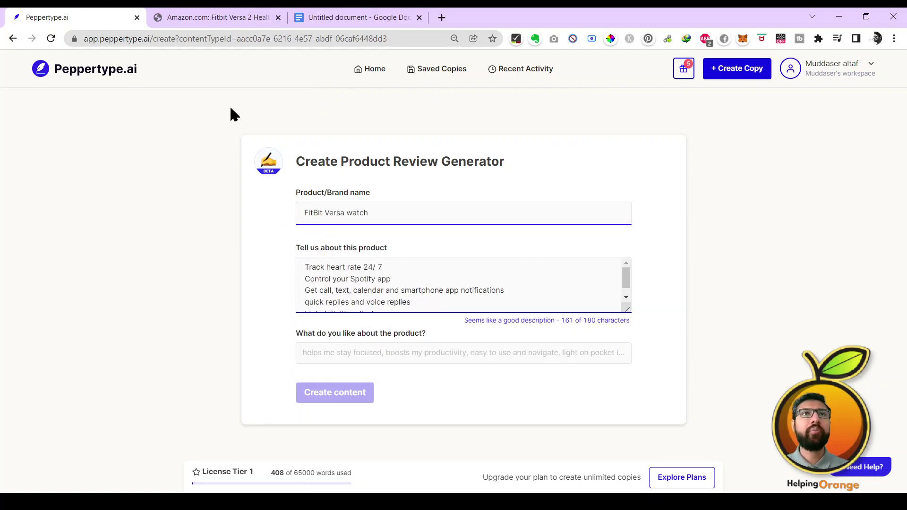
- Switch to the Amazon listing, reload it, and open the watch's 5-star customer reviews from the ratings breakdown
{"action": "left_click", "coordinate": [254, 11]}
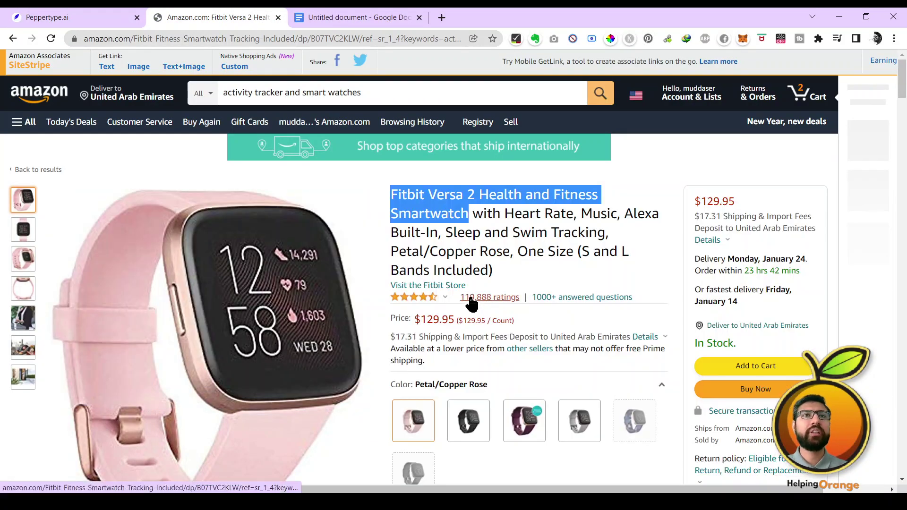
{"action": "mouse_move", "coordinate": [472, 308]}
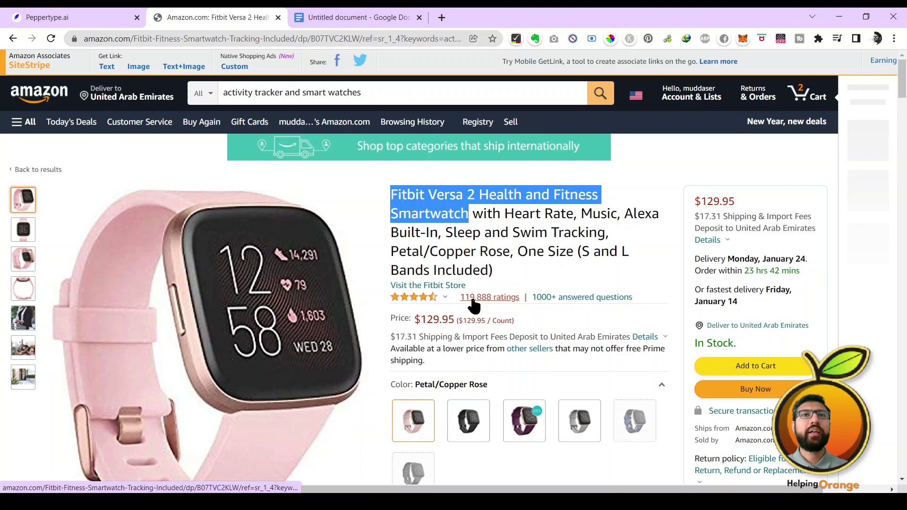
{"action": "scroll", "coordinate": [465, 302], "scroll_direction": "down", "scroll_amount": 15}
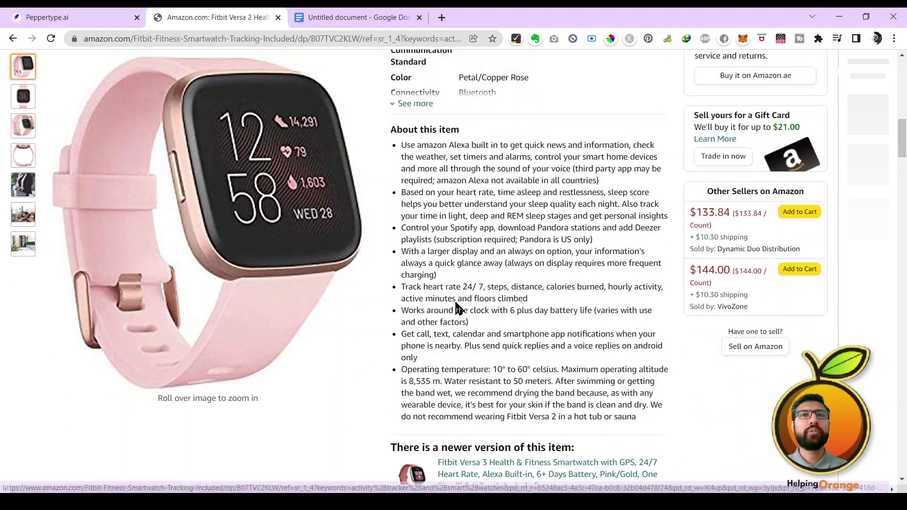
{"action": "scroll", "coordinate": [455, 303], "scroll_direction": "down", "scroll_amount": 15}
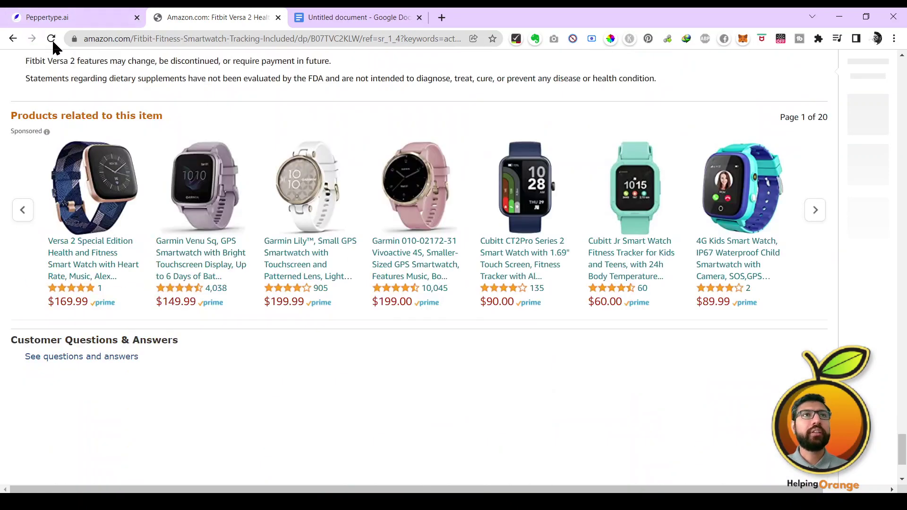
{"action": "left_click", "coordinate": [51, 38]}
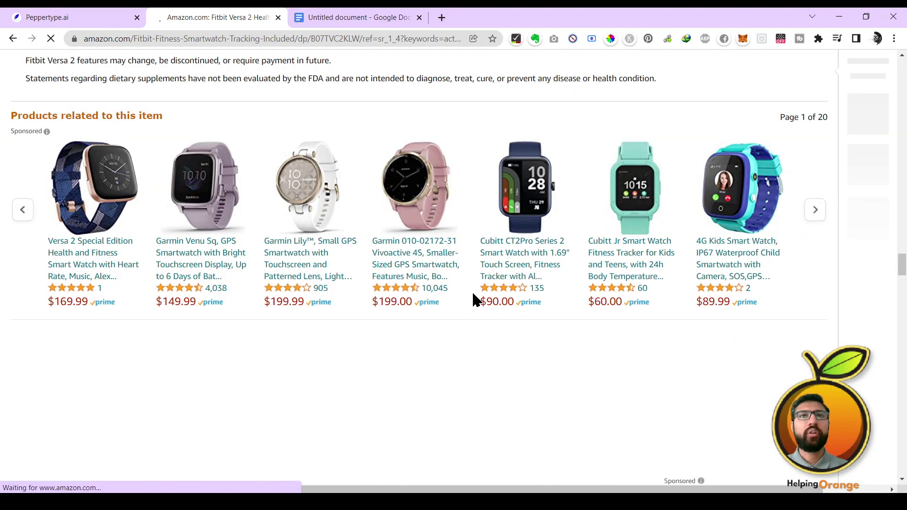
{"action": "scroll", "coordinate": [473, 293], "scroll_direction": "down", "scroll_amount": 15}
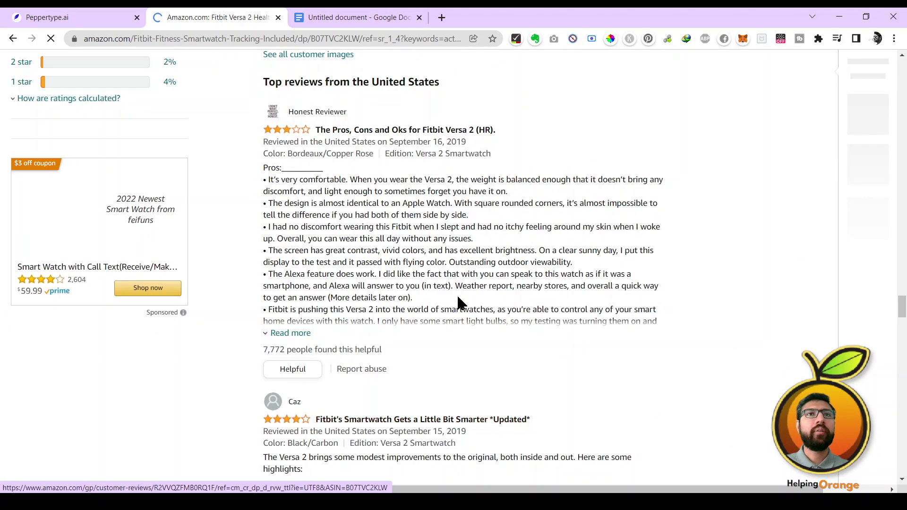
{"action": "scroll", "coordinate": [449, 295], "scroll_direction": "up", "scroll_amount": 8}
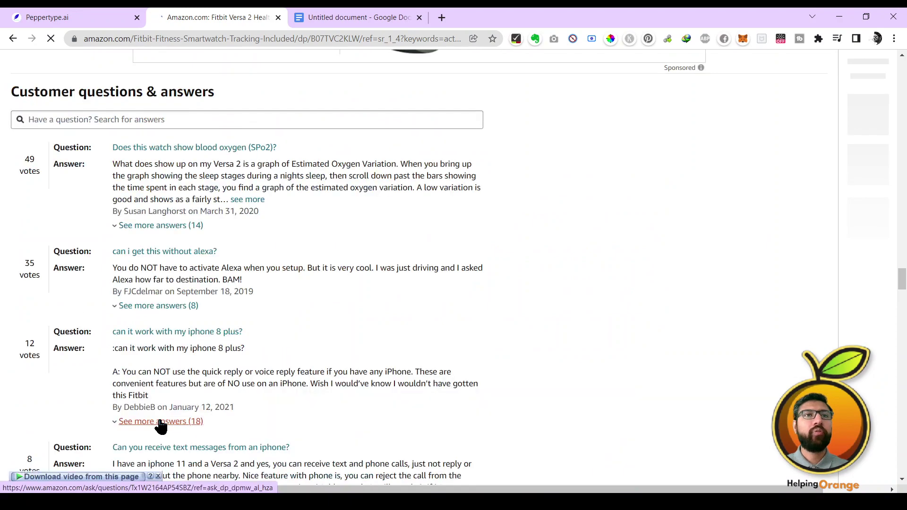
{"action": "scroll", "coordinate": [188, 300], "scroll_direction": "down", "scroll_amount": 12}
{"action": "scroll", "coordinate": [188, 308], "scroll_direction": "up", "scroll_amount": 3}
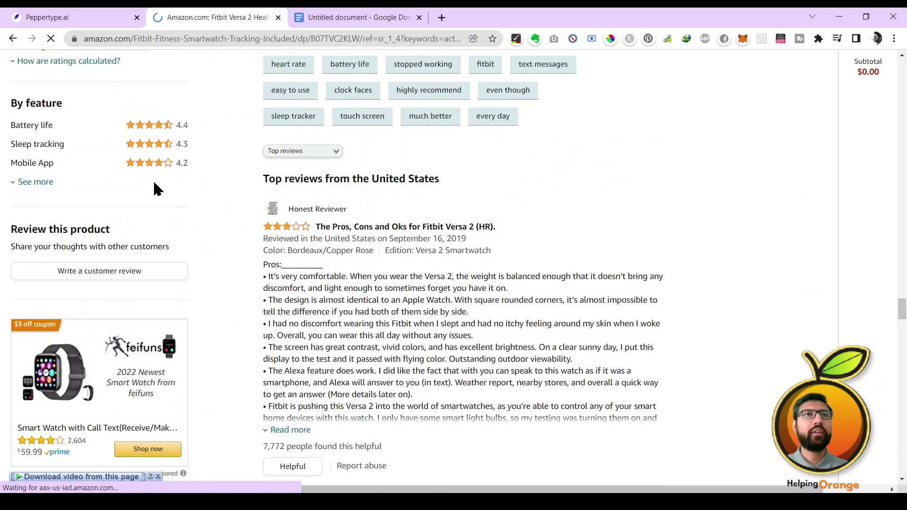
{"action": "scroll", "coordinate": [156, 187], "scroll_direction": "up", "scroll_amount": 6}
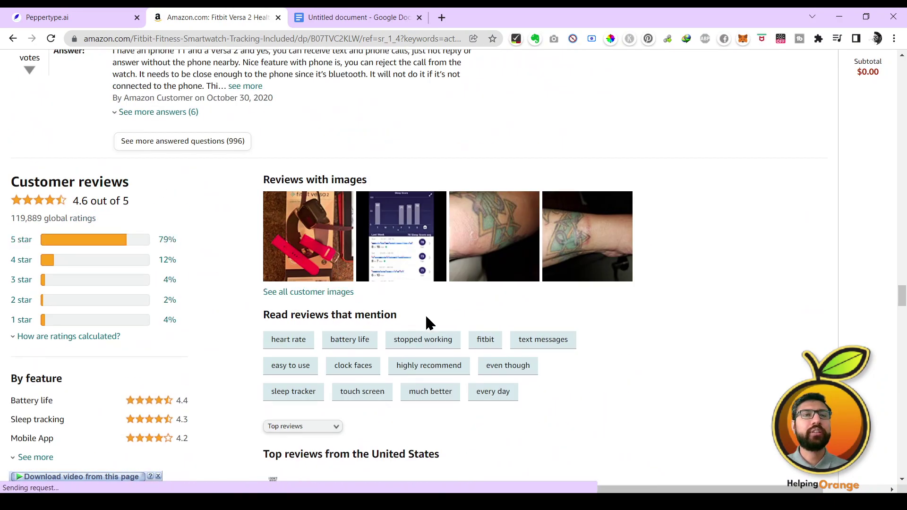
{"action": "scroll", "coordinate": [492, 316], "scroll_direction": "down", "scroll_amount": 7}
{"action": "scroll", "coordinate": [492, 316], "scroll_direction": "down", "scroll_amount": 9}
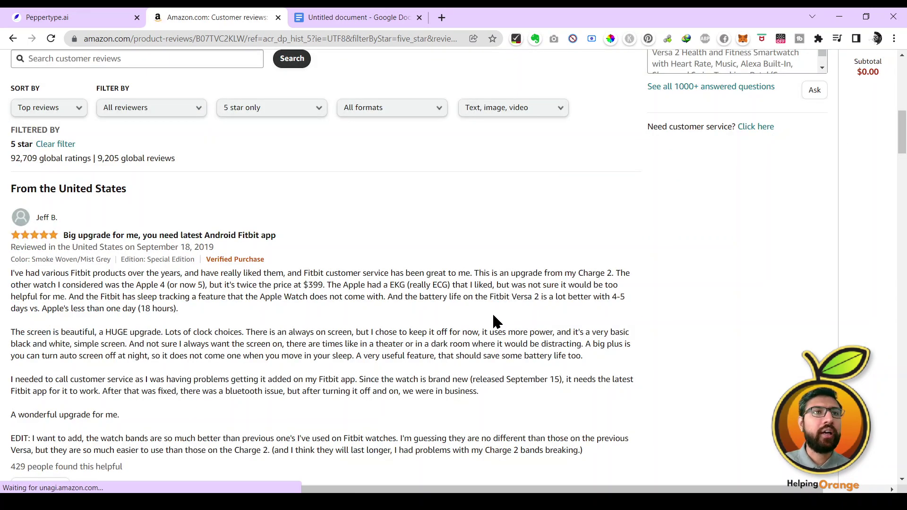
- Copy "The screen is beautiful," from the first 5-star review and paste it into Peppertype.ai's "What do you like about the product?" field
{"action": "scroll", "coordinate": [493, 316], "scroll_direction": "down", "scroll_amount": 3}
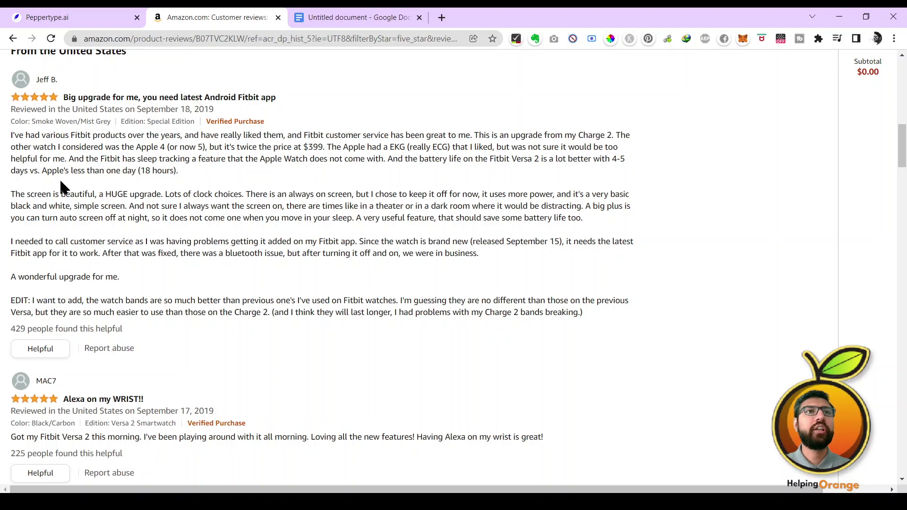
{"action": "mouse_move", "coordinate": [15, 194]}
{"action": "left_mouse_down"}
{"action": "mouse_move", "coordinate": [71, 204]}
{"action": "mouse_move", "coordinate": [122, 193]}
{"action": "mouse_move", "coordinate": [17, 197]}
{"action": "left_mouse_up"}
{"action": "key", "text": "ctrl+c"}
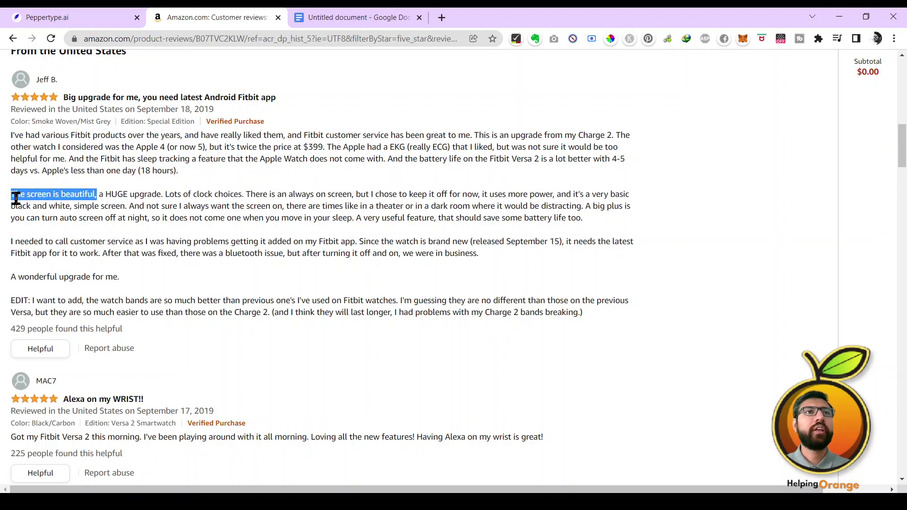
{"action": "key", "text": "ctrl+shift+Tab"}
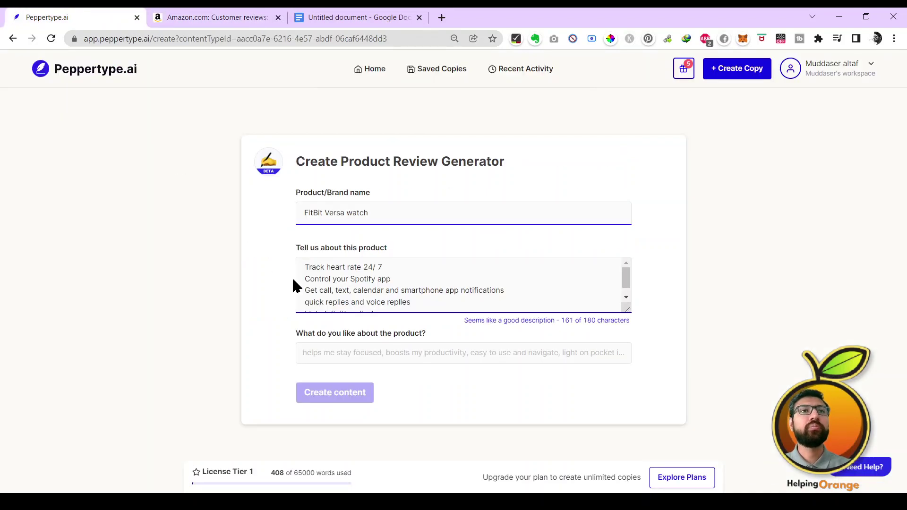
{"action": "left_click", "coordinate": [344, 352]}
{"action": "key", "text": "ctrl+v"}
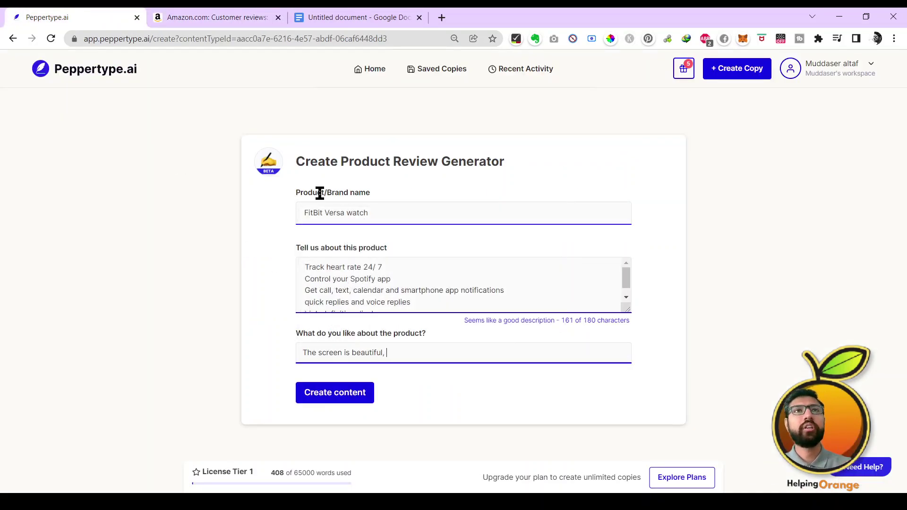
- Copy "Having Alexa" from the "Alexa on my WRIST!!" Amazon review and add it, followed by a comma, to Peppertype.ai's liked-features field
{"action": "left_click", "coordinate": [236, 17]}
{"action": "scroll", "coordinate": [291, 265], "scroll_direction": "down", "scroll_amount": 3}
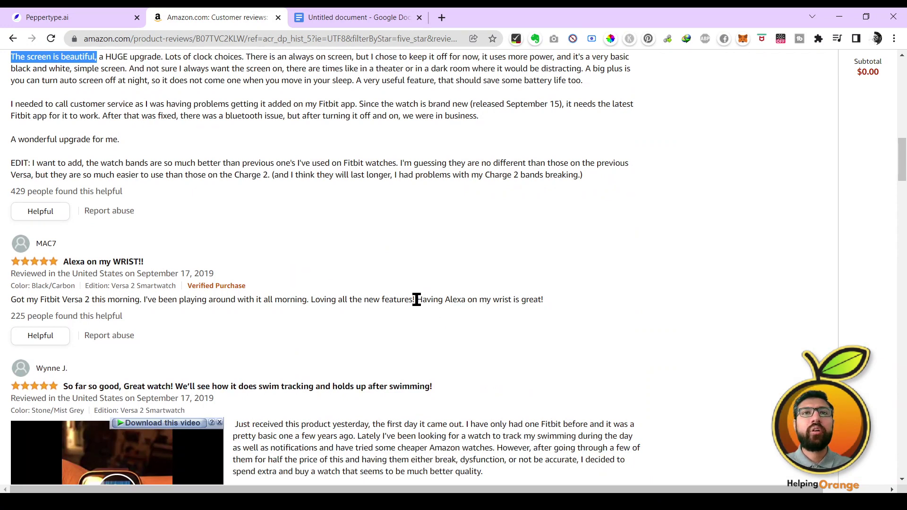
{"action": "left_click_drag", "start_coordinate": [417, 300], "coordinate": [466, 300]}
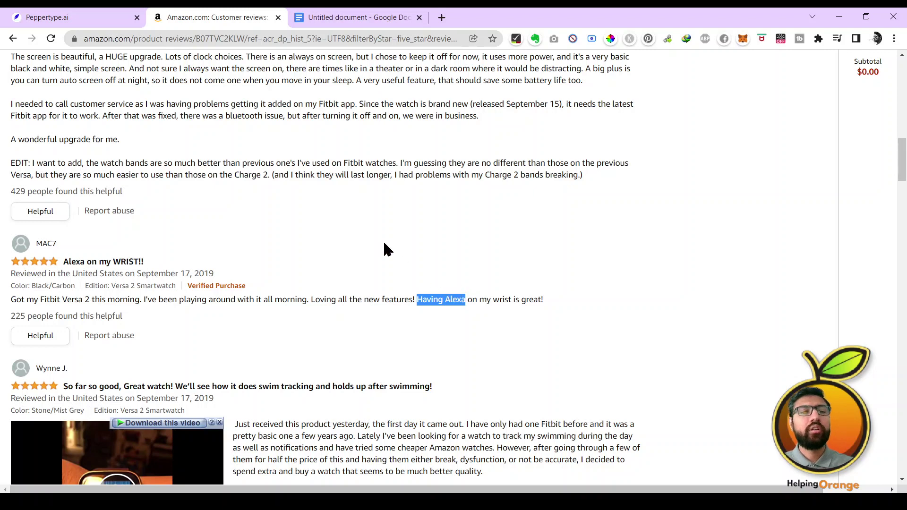
{"action": "left_click", "coordinate": [56, 14]}
{"action": "type", "text": "Having Alexa"}
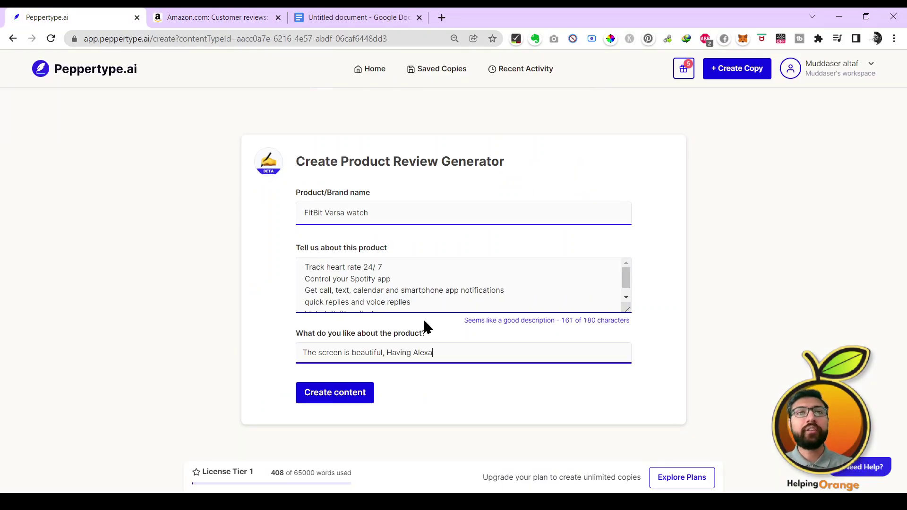
{"action": "type", "text": ","}
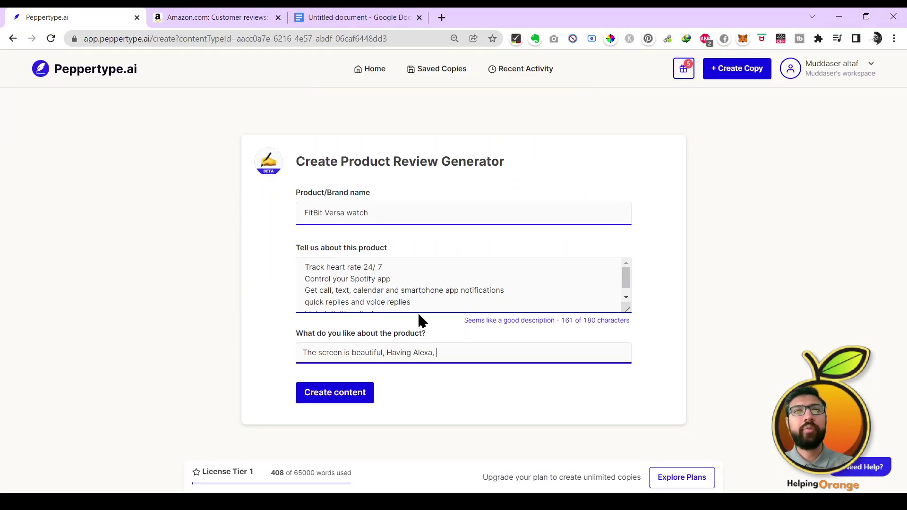
- Copy "fitness tracker" from the "Great Fitness Tracker" Amazon review and add it to Peppertype.ai's "What do you like about the product?" field
{"action": "left_click", "coordinate": [207, 15]}
{"action": "scroll", "coordinate": [469, 381], "scroll_direction": "down", "scroll_amount": 5}
{"action": "scroll", "coordinate": [470, 390], "scroll_direction": "down", "scroll_amount": 9}
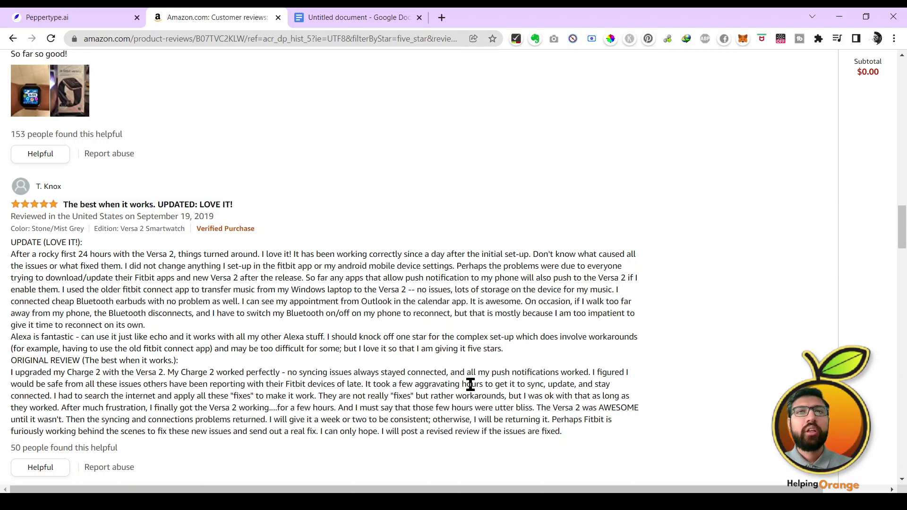
{"action": "scroll", "coordinate": [470, 384], "scroll_direction": "down", "scroll_amount": 3}
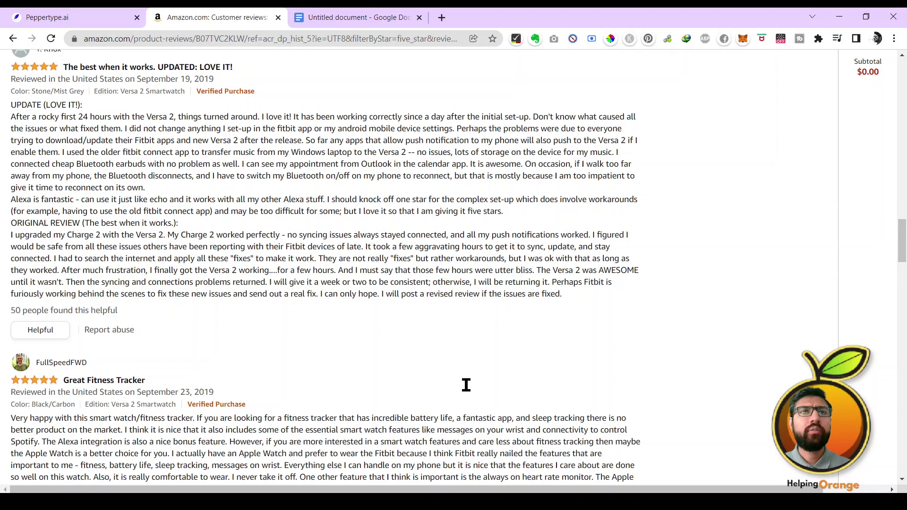
{"action": "scroll", "coordinate": [461, 401], "scroll_direction": "down", "scroll_amount": 2}
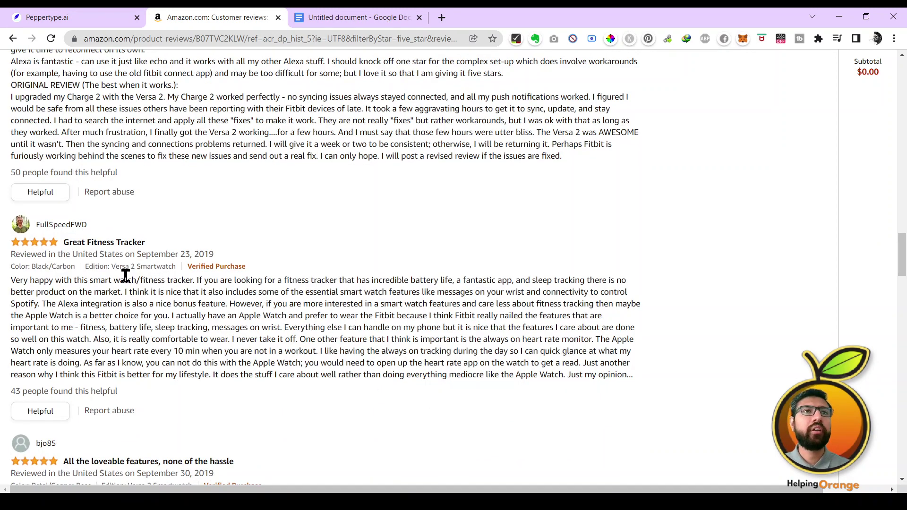
{"action": "left_click_drag", "start_coordinate": [142, 283], "coordinate": [193, 281]}
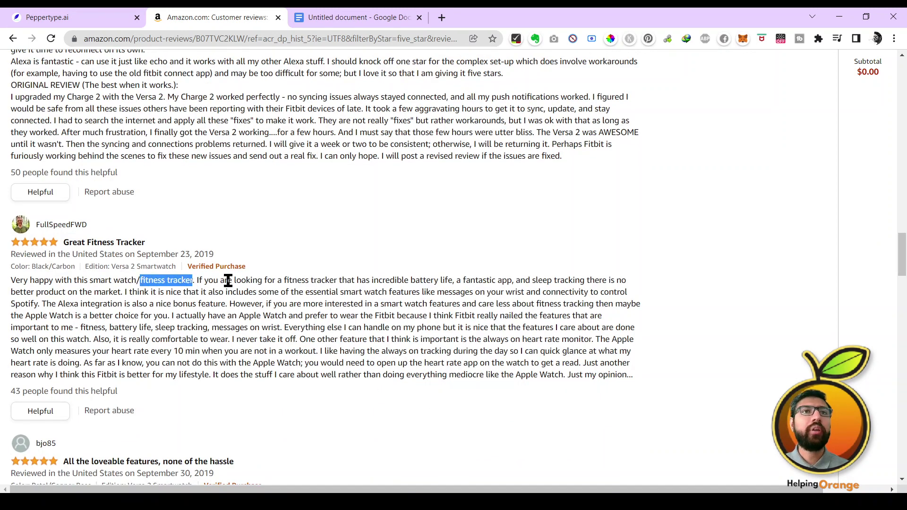
{"action": "key", "text": "ctrl+c"}
{"action": "left_click", "coordinate": [30, 17]}
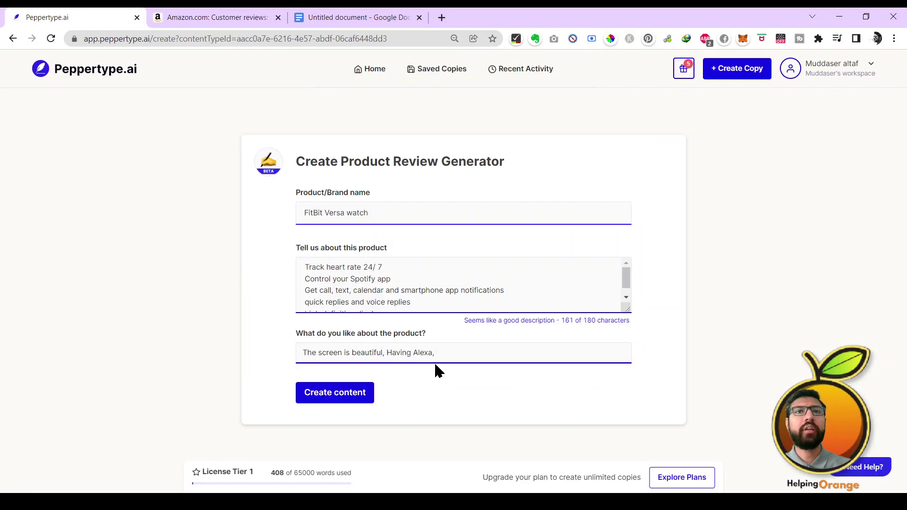
{"action": "key", "text": "ctrl+v"}
- Generate the product reviews, copy the first one, and paste it into the blank line between the two paragraphs in the Google Docs document
{"action": "left_click", "coordinate": [325, 397]}
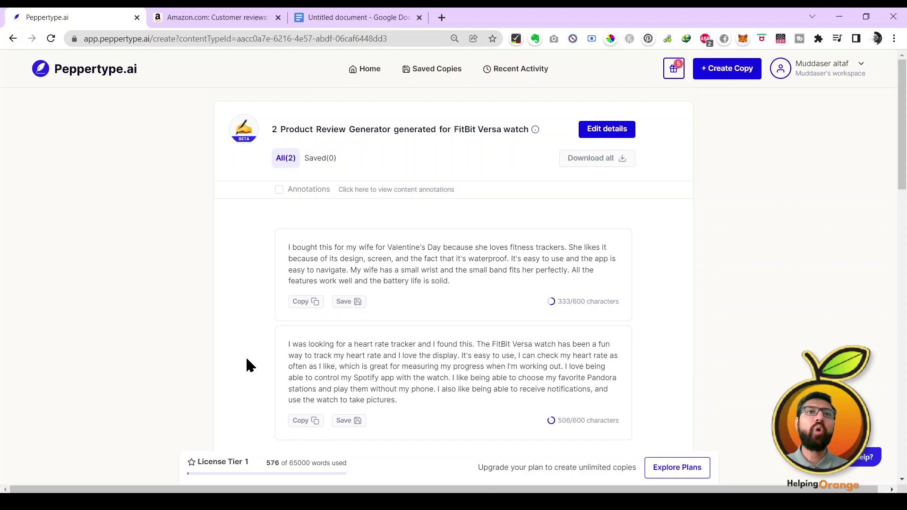
{"action": "left_click", "coordinate": [307, 305]}
{"action": "left_click", "coordinate": [343, 14]}
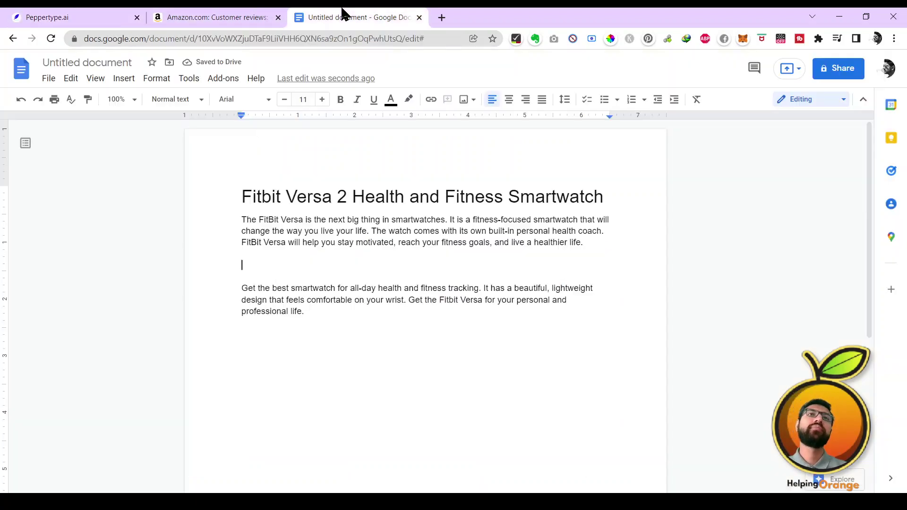
{"action": "key", "text": "ctrl+v"}
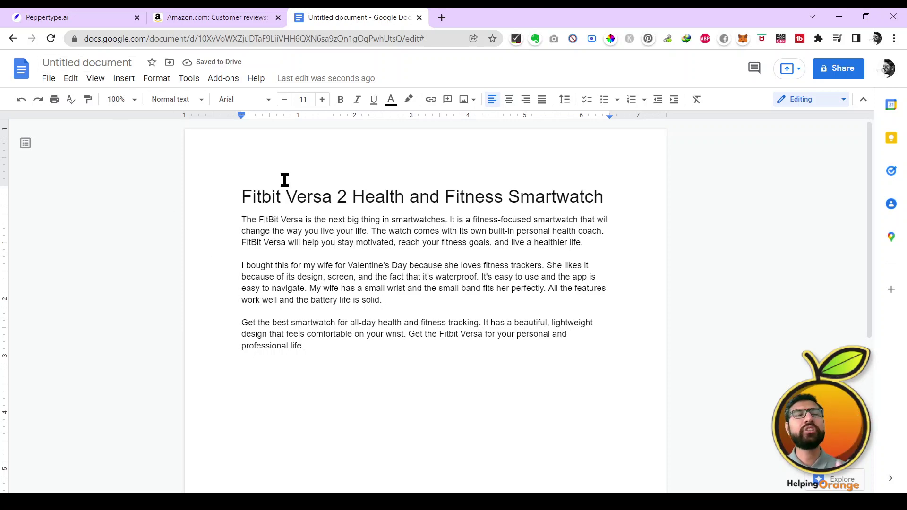
- Check the document's word count and close the count window
{"action": "left_click", "coordinate": [346, 372]}
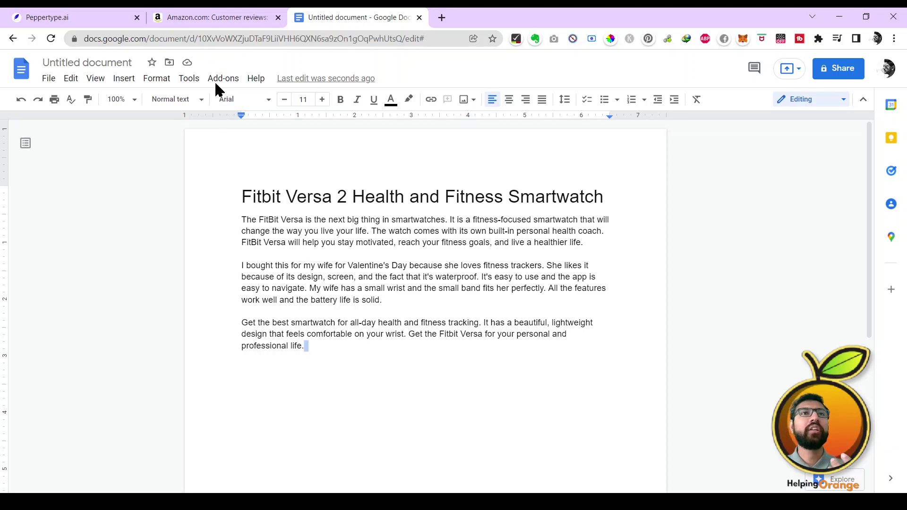
{"action": "left_click", "coordinate": [189, 79]}
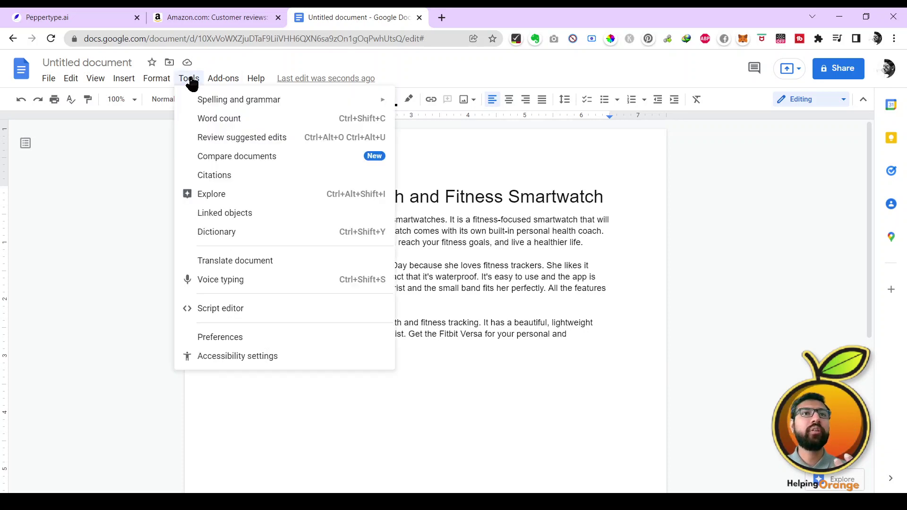
{"action": "left_click", "coordinate": [225, 122]}
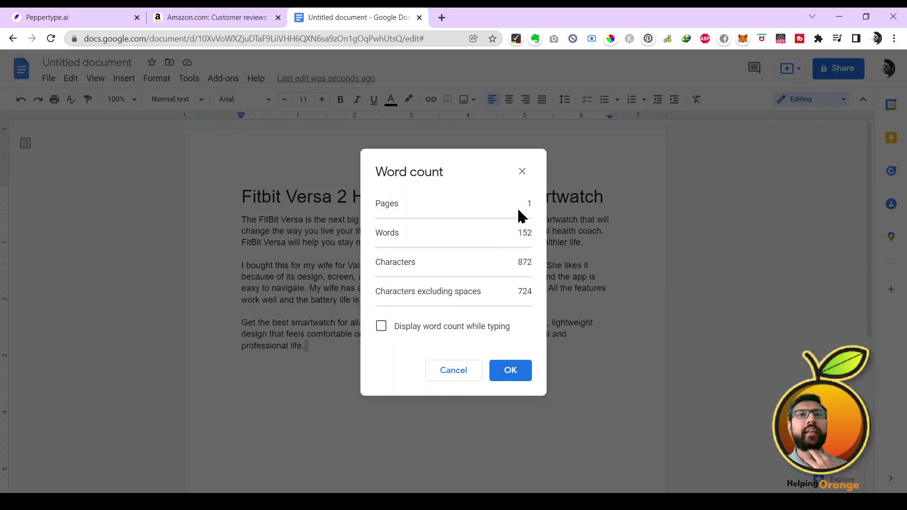
{"action": "left_click", "coordinate": [521, 172]}
- Copy the second generated review, about heart rate tracking, from Peppertype.ai and replace the Valentine's Day paragraph in Google Docs with it
{"action": "left_click", "coordinate": [17, 17]}
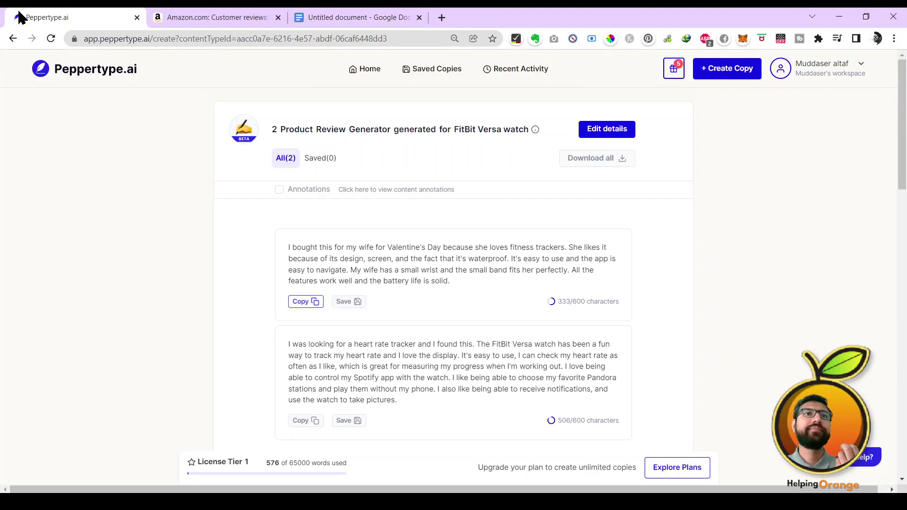
{"action": "scroll", "coordinate": [245, 278], "scroll_direction": "down", "scroll_amount": 3}
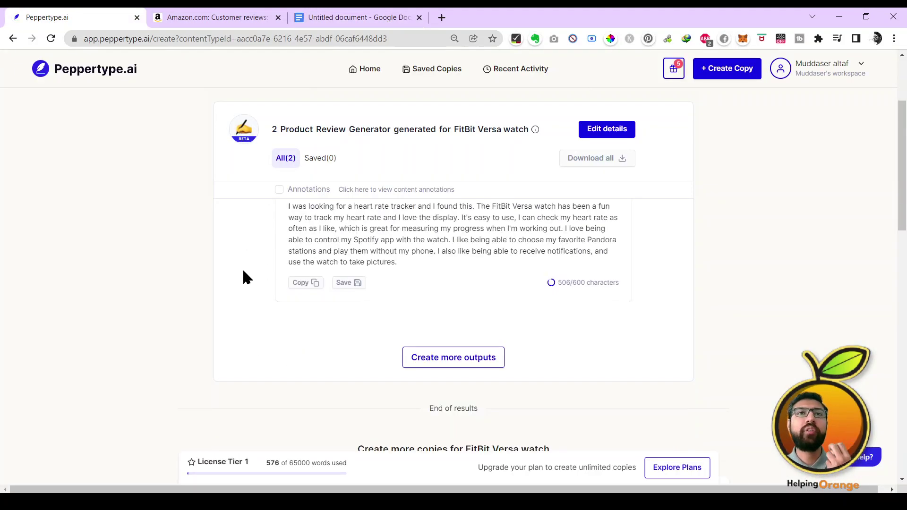
{"action": "scroll", "coordinate": [242, 268], "scroll_direction": "up", "scroll_amount": 3}
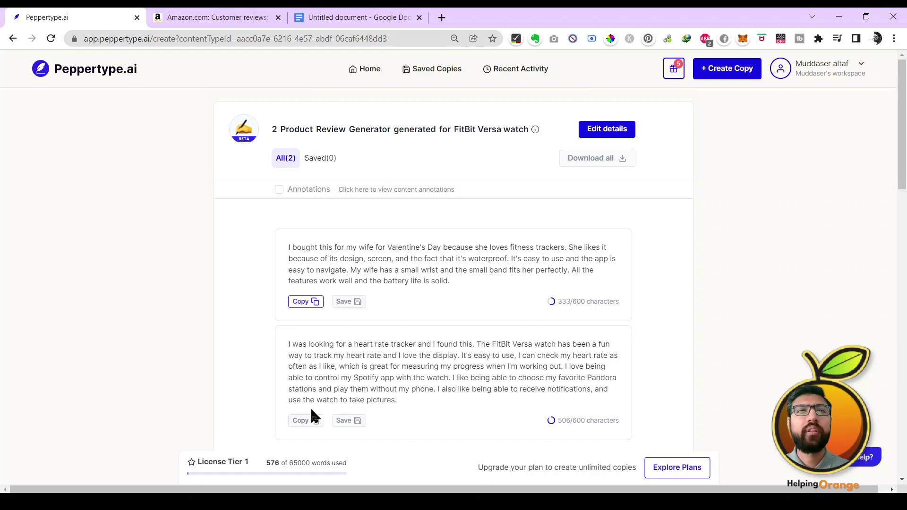
{"action": "left_click", "coordinate": [303, 420]}
{"action": "left_click", "coordinate": [344, 14]}
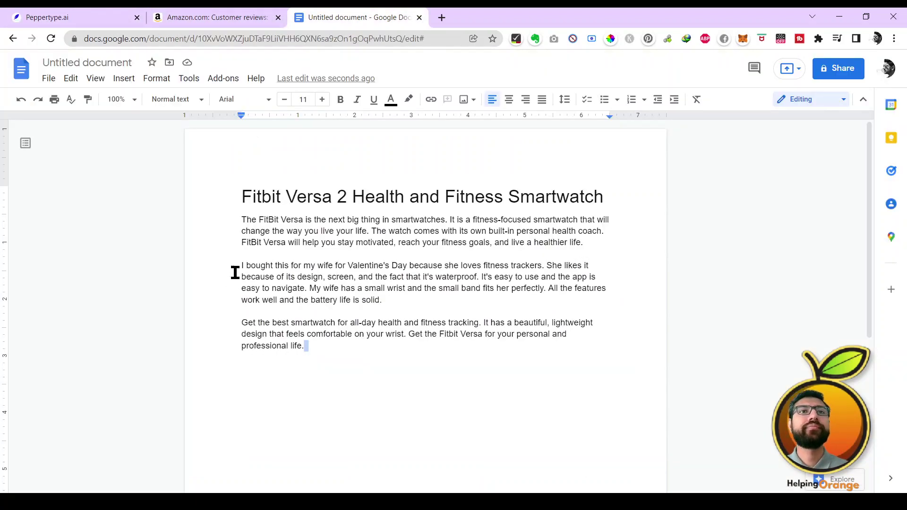
{"action": "left_click_drag", "start_coordinate": [241, 265], "coordinate": [383, 299]}
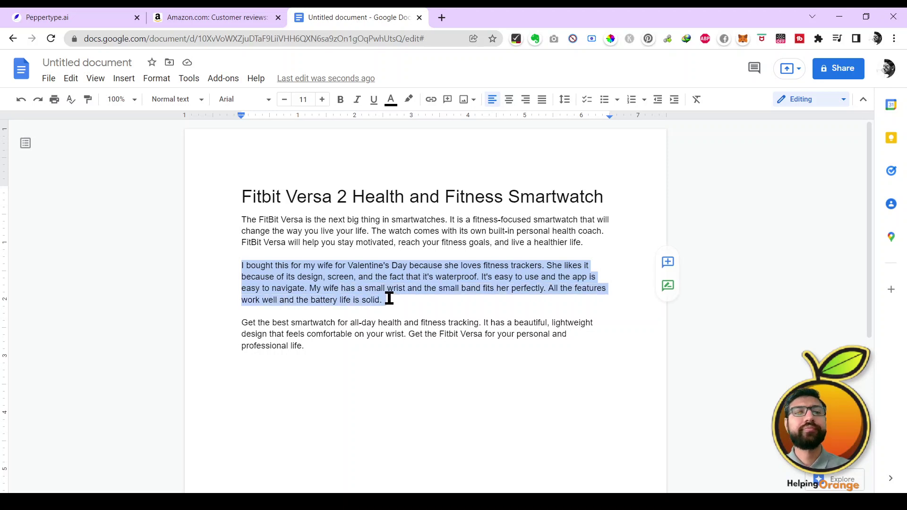
{"action": "key", "text": "ctrl+v"}
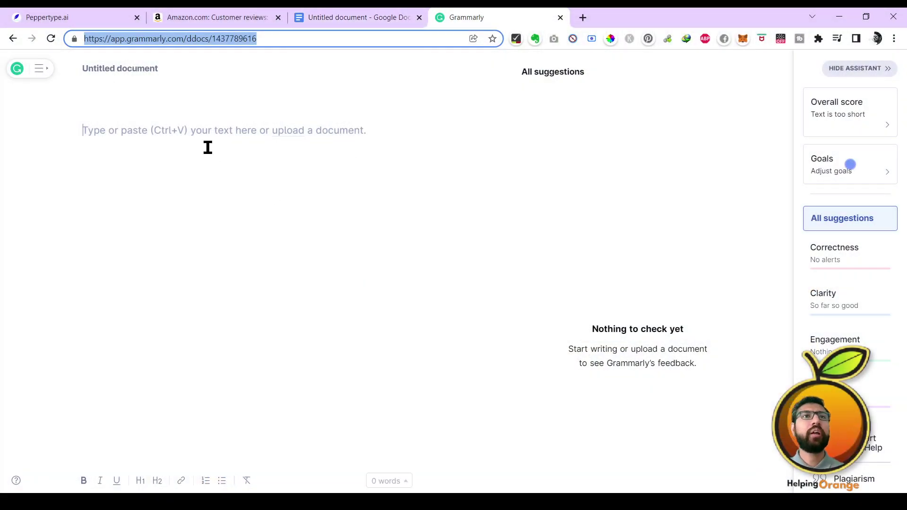
- Paste the copied review paragraphs into the body of the empty Grammarly document
{"action": "key", "text": "ctrl+v"}
{"action": "left_click", "coordinate": [206, 137]}
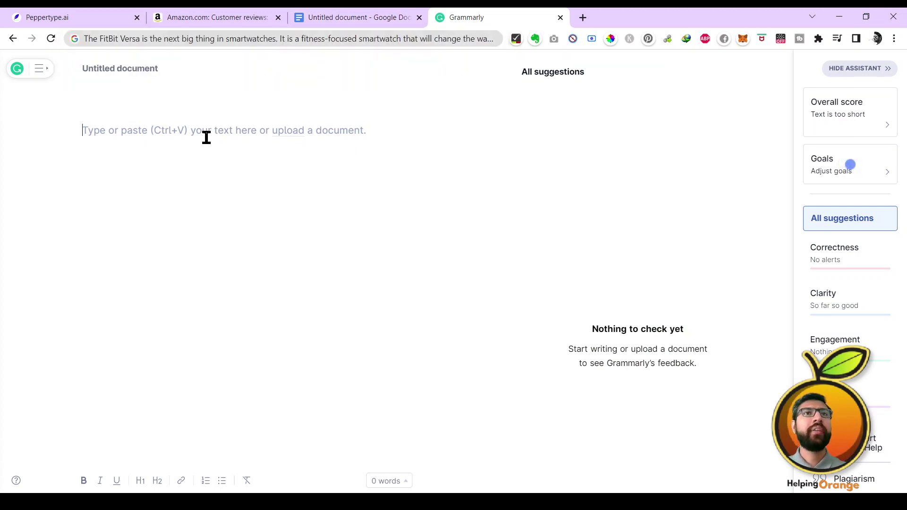
{"action": "key", "text": "ctrl+v"}
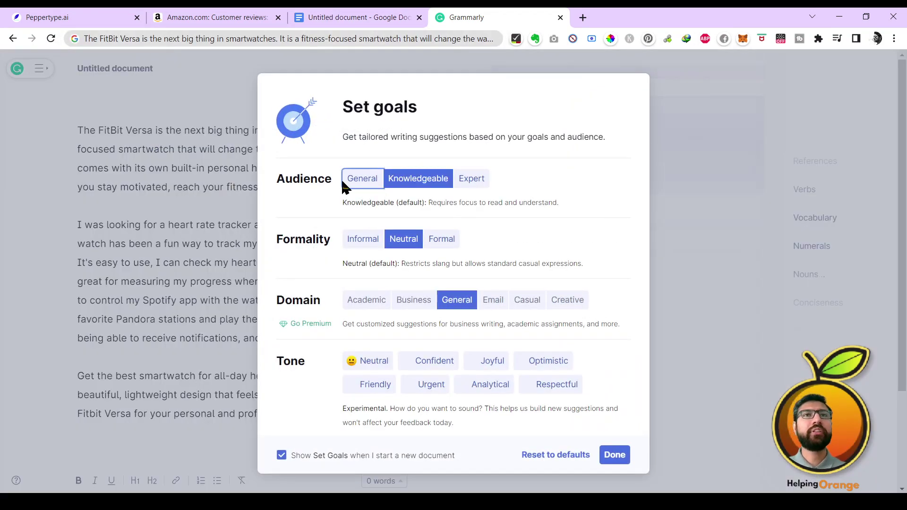
- Set the Grammarly writing goals to Expert audience, Neutral formality and General domain, and apply them
{"action": "left_click", "coordinate": [469, 179]}
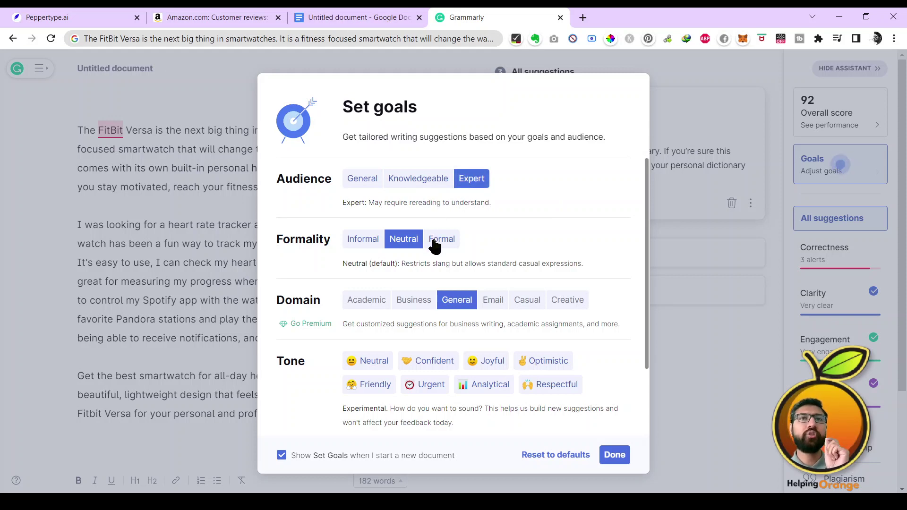
{"action": "left_click", "coordinate": [439, 239]}
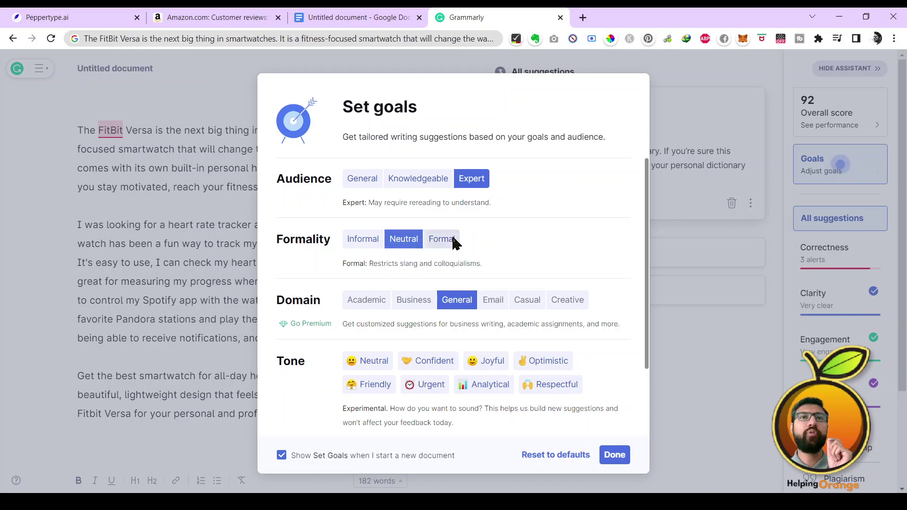
{"action": "left_click", "coordinate": [401, 242]}
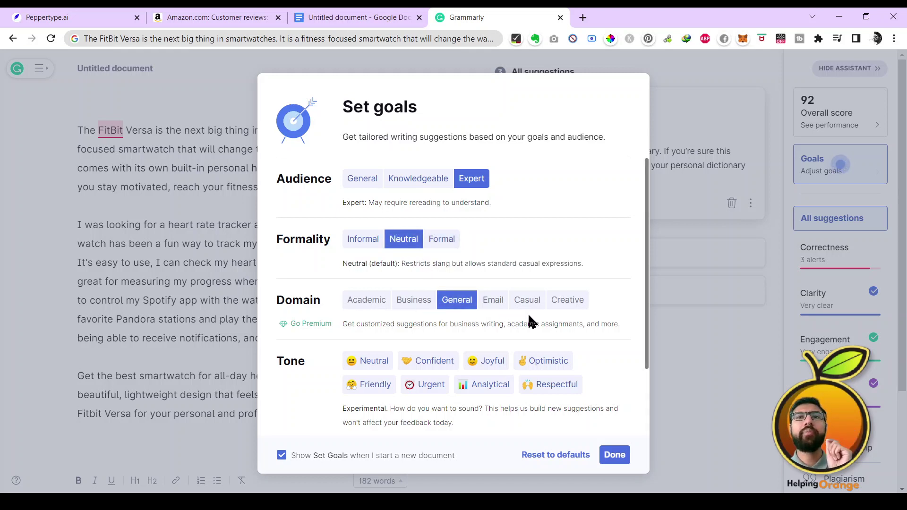
{"action": "left_click", "coordinate": [615, 454]}
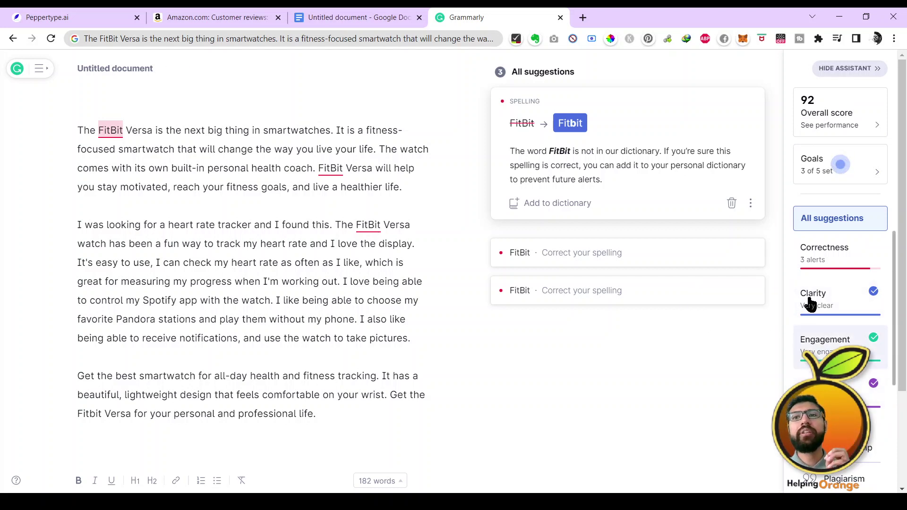
- Dismiss Grammarly's spelling suggestions for "FitBit" and inspect the underlined sentence about Pandora stations
{"action": "left_click", "coordinate": [731, 202]}
{"action": "left_click", "coordinate": [727, 103]}
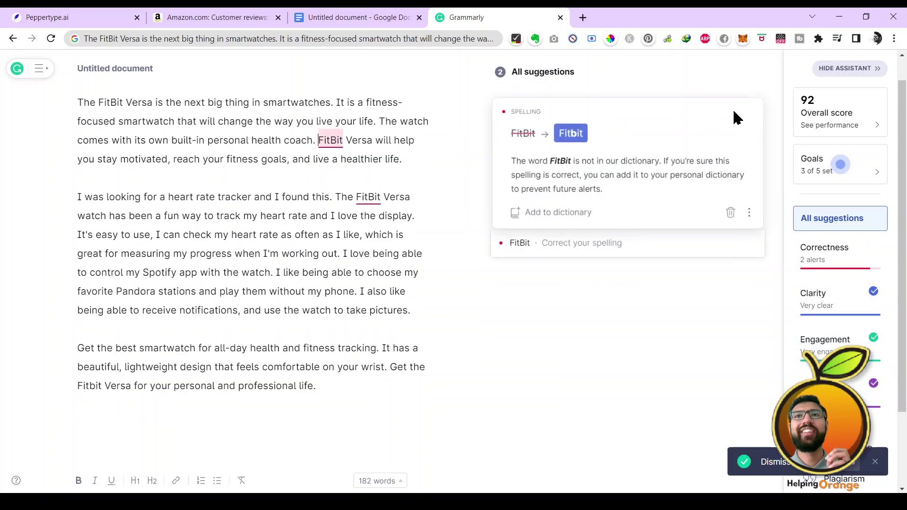
{"action": "left_click", "coordinate": [728, 219]}
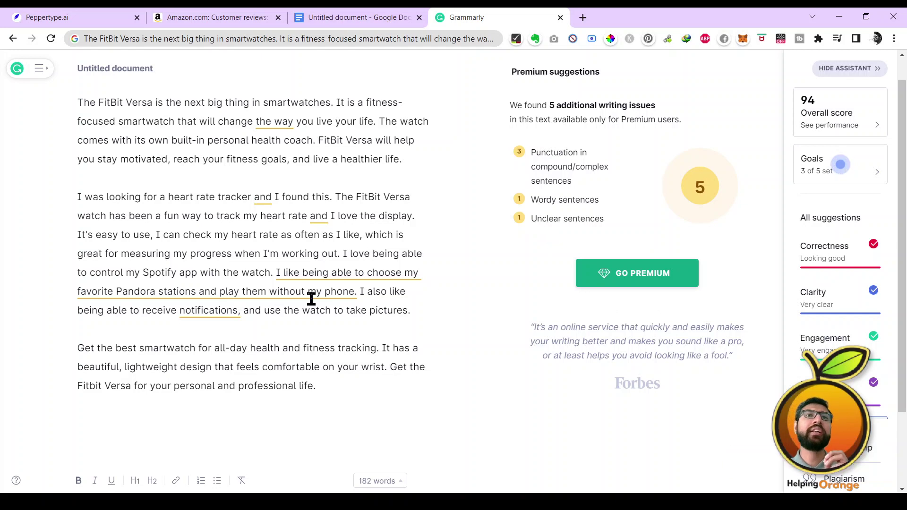
{"action": "left_click", "coordinate": [303, 277]}
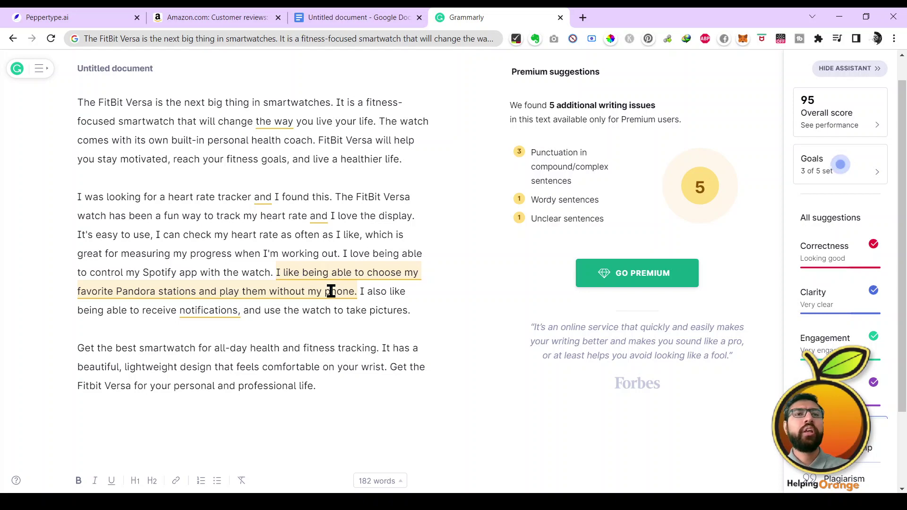
- Switch to Peppertype.ai, browse the content types on its home page, and open the Content Rewriter
{"action": "left_click", "coordinate": [79, 16]}
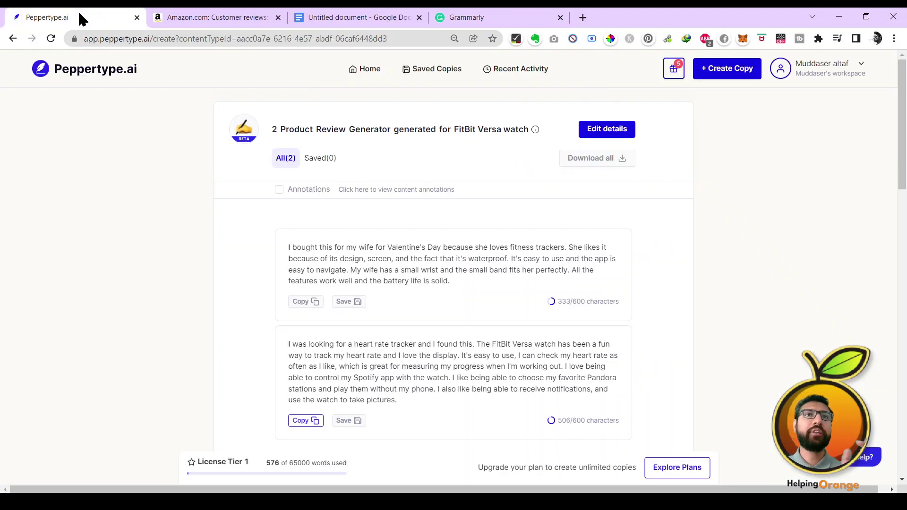
{"action": "left_click", "coordinate": [50, 73]}
{"action": "scroll", "coordinate": [531, 243], "scroll_direction": "down", "scroll_amount": 10}
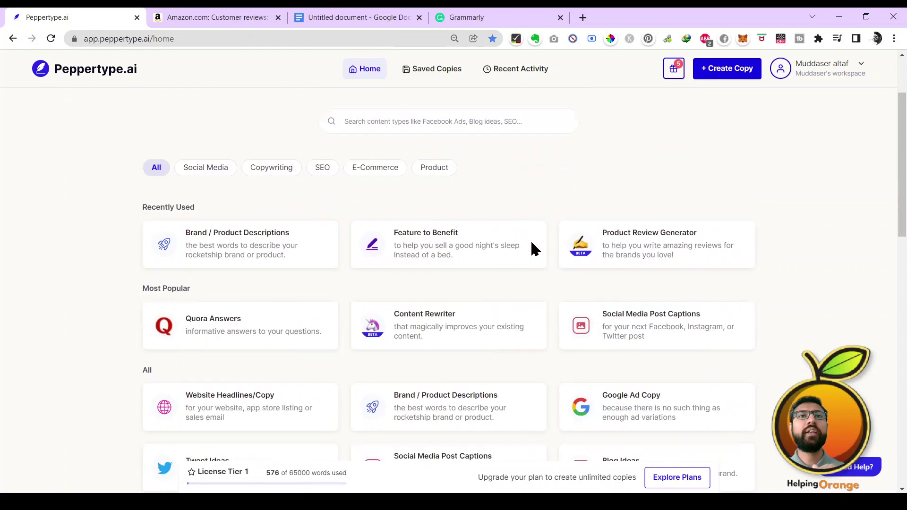
{"action": "scroll", "coordinate": [531, 244], "scroll_direction": "down", "scroll_amount": 6}
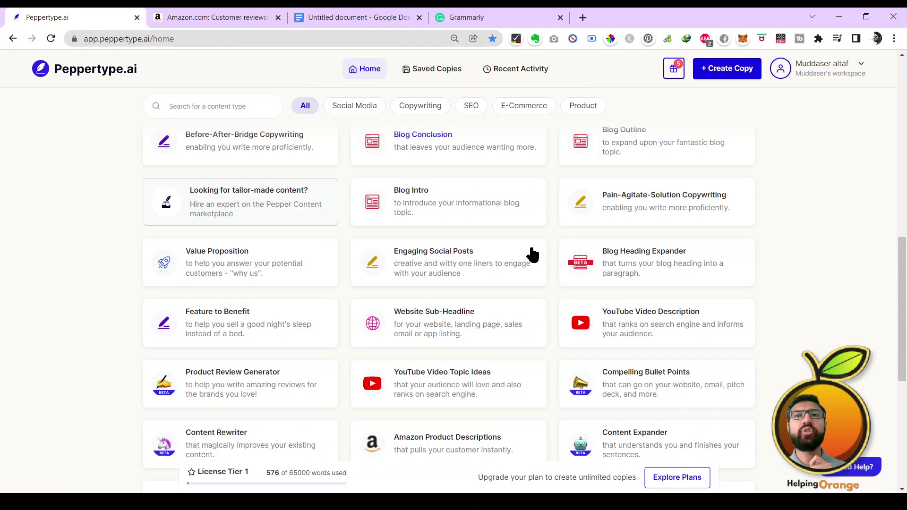
{"action": "scroll", "coordinate": [532, 255], "scroll_direction": "down", "scroll_amount": 3}
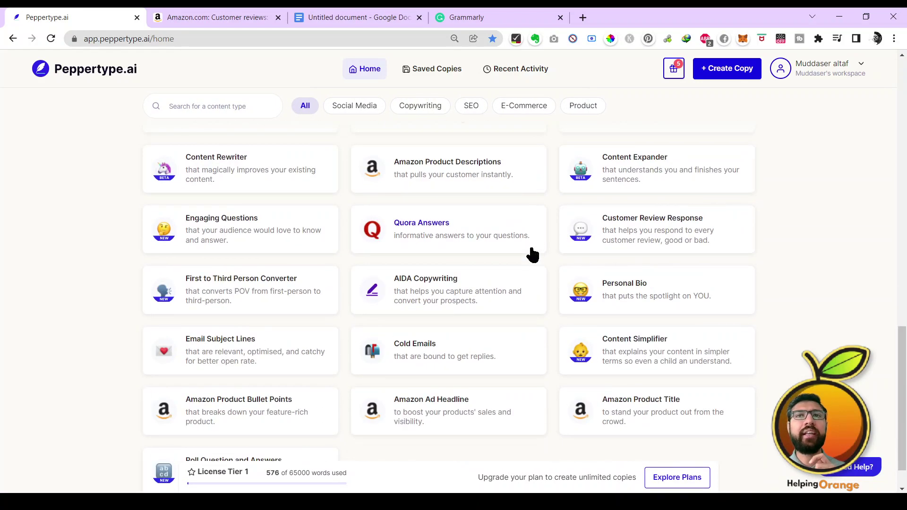
{"action": "scroll", "coordinate": [532, 255], "scroll_direction": "down", "scroll_amount": 1}
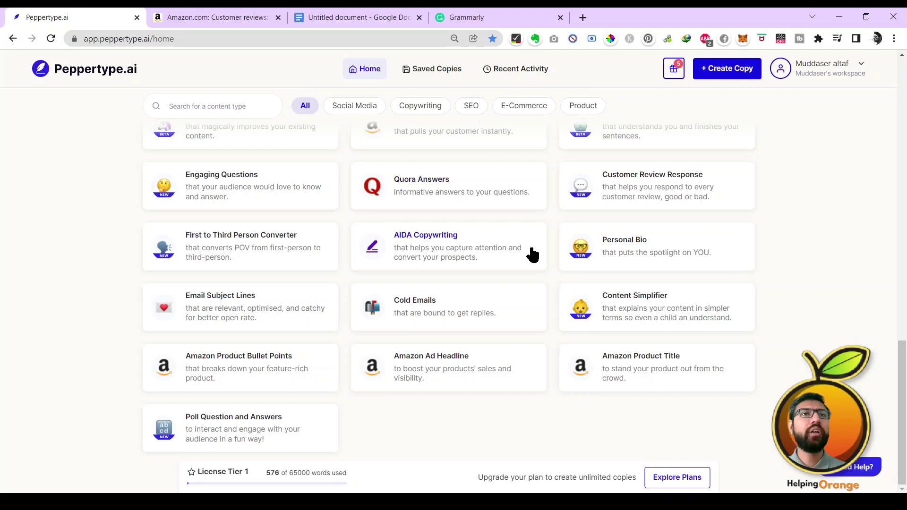
{"action": "scroll", "coordinate": [532, 255], "scroll_direction": "up", "scroll_amount": 9}
{"action": "scroll", "coordinate": [532, 255], "scroll_direction": "up", "scroll_amount": 3}
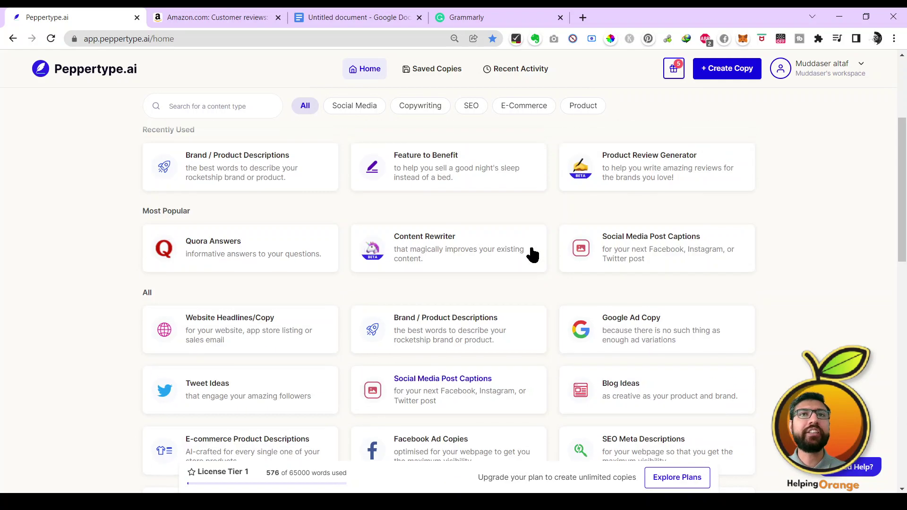
{"action": "left_click", "coordinate": [441, 237]}
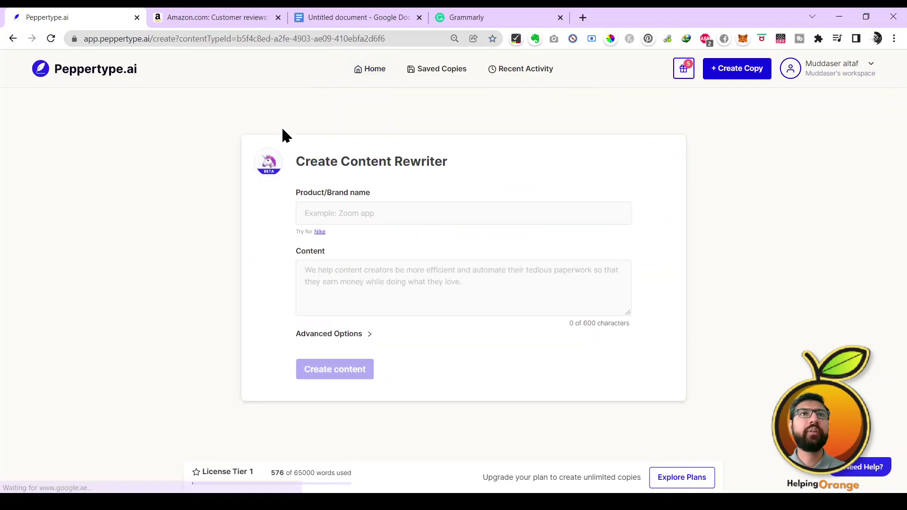
- In the Amazon "Great Fitness Tracker" review, copy the passage from "If you are looking for a fitness tracker" through "a better choice for you."
{"action": "left_click", "coordinate": [201, 17]}
{"action": "left_click", "coordinate": [55, 281]}
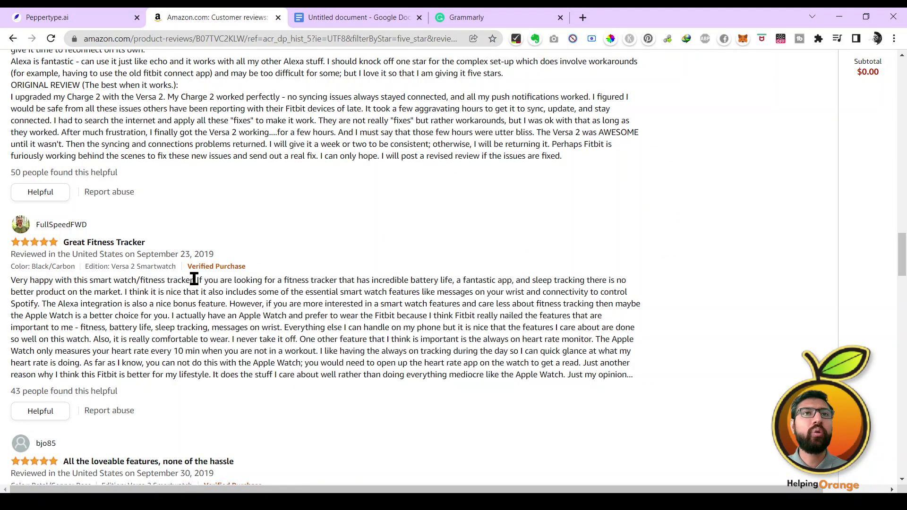
{"action": "left_click_drag", "start_coordinate": [197, 280], "coordinate": [176, 319]}
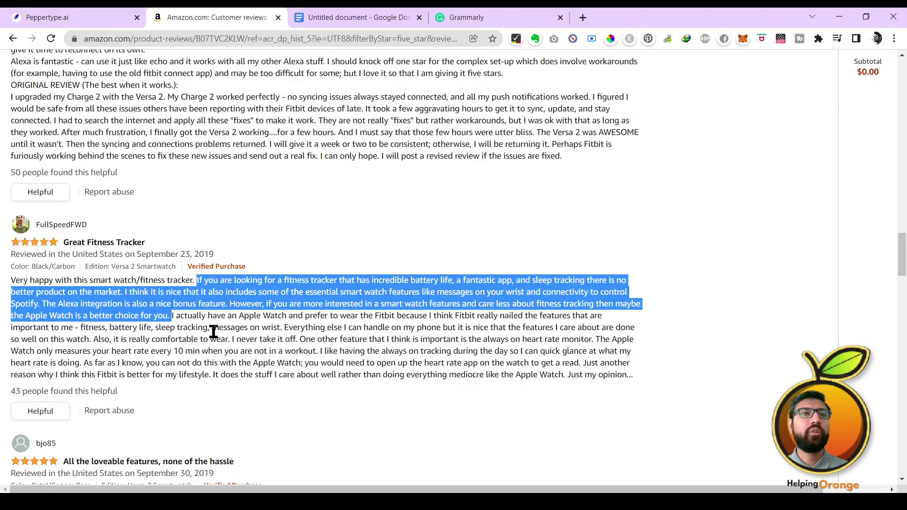
- In Peppertype.ai's Content Rewriter, enter "fit bit" as the product name, paste the copied review passage as content, and generate the rewrites
{"action": "left_click", "coordinate": [48, 17]}
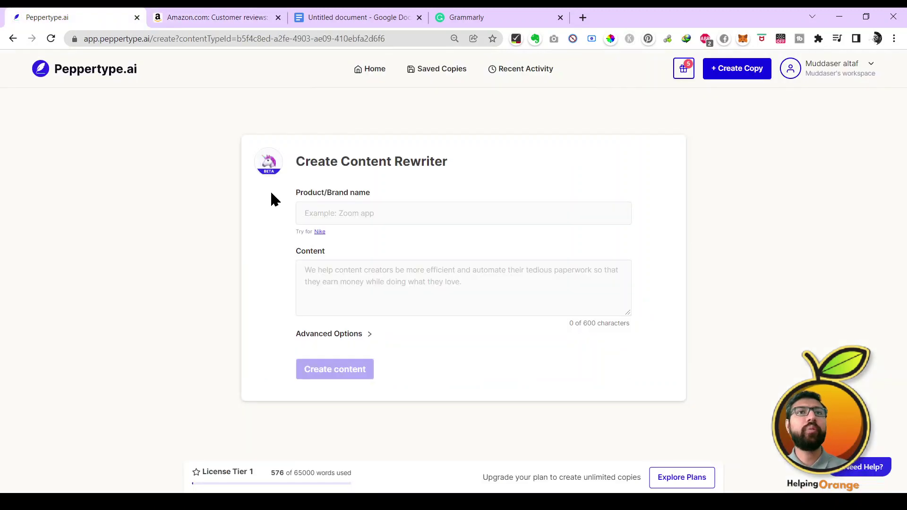
{"action": "left_click", "coordinate": [339, 219]}
{"action": "type", "text": "f"}
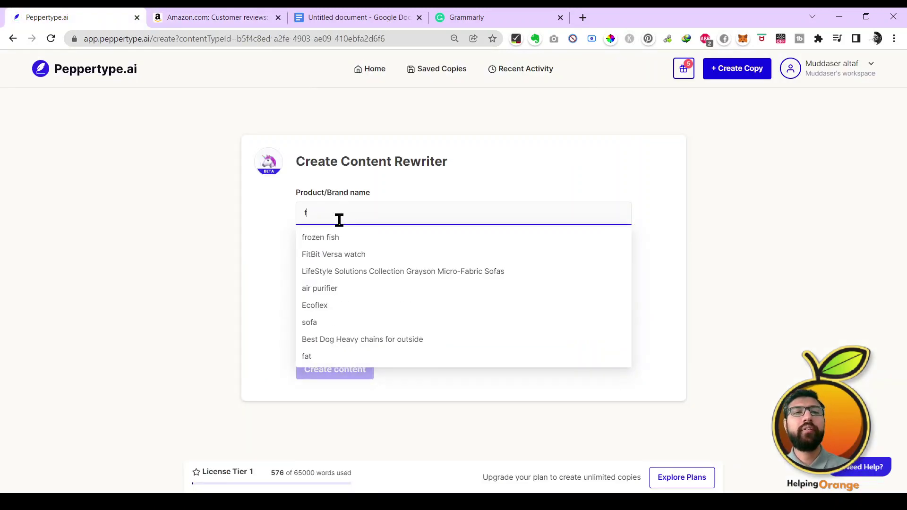
{"action": "type", "text": "it bit"}
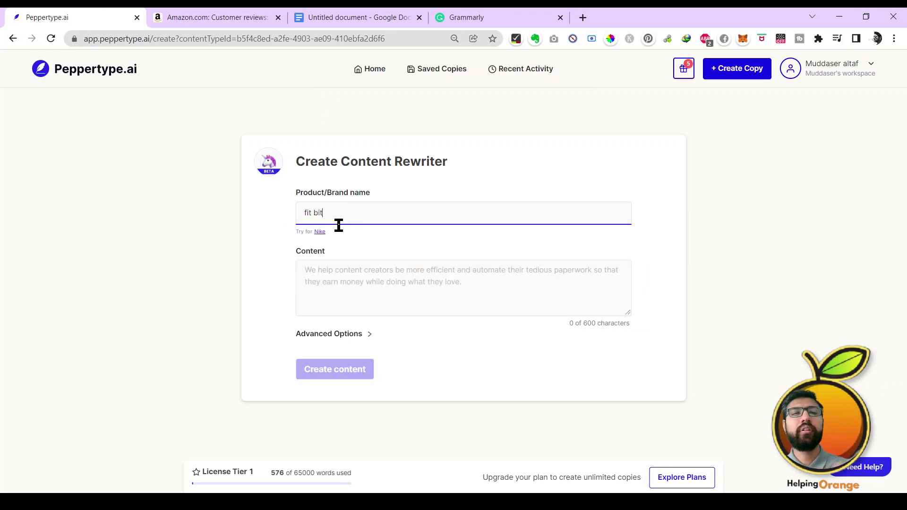
{"action": "left_click", "coordinate": [348, 280]}
{"action": "key", "text": "ctrl+v"}
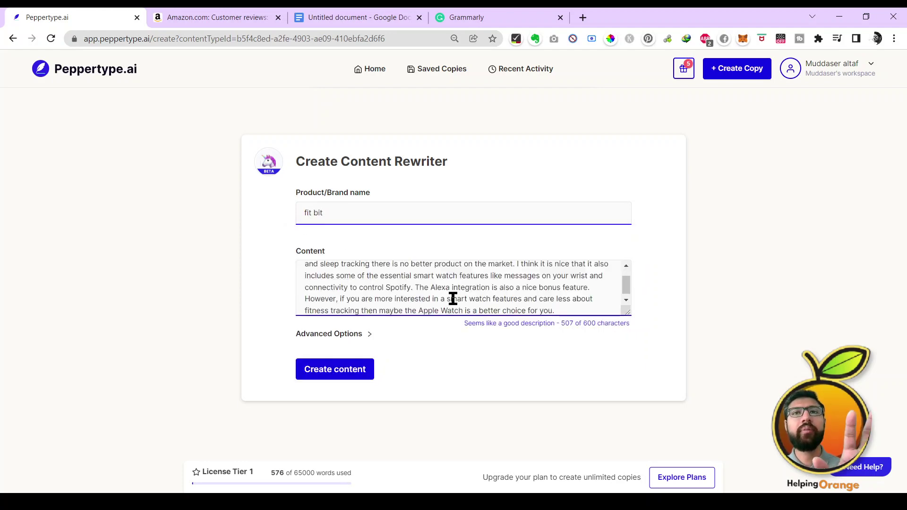
{"action": "left_click", "coordinate": [348, 367]}
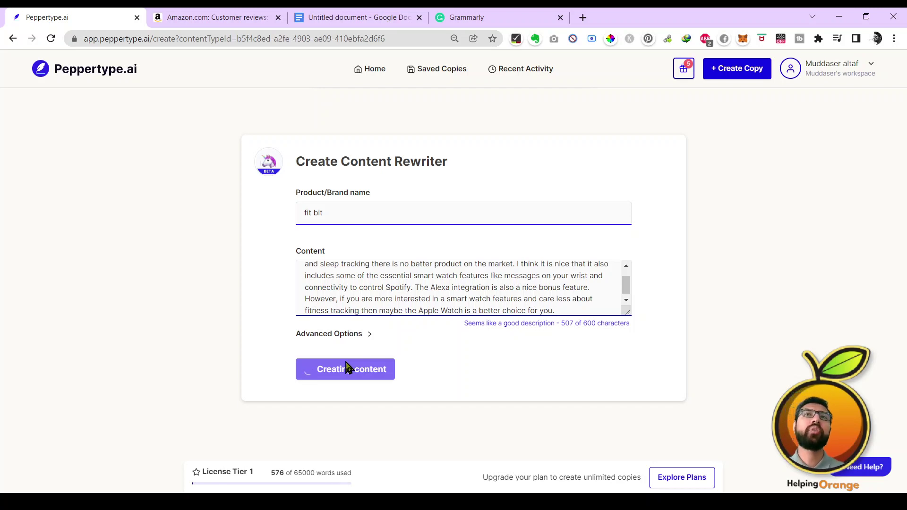
- Open copyscape.com/prosearch.php in a new browser tab and log in with the saved username and account password
{"action": "left_click", "coordinate": [582, 17]}
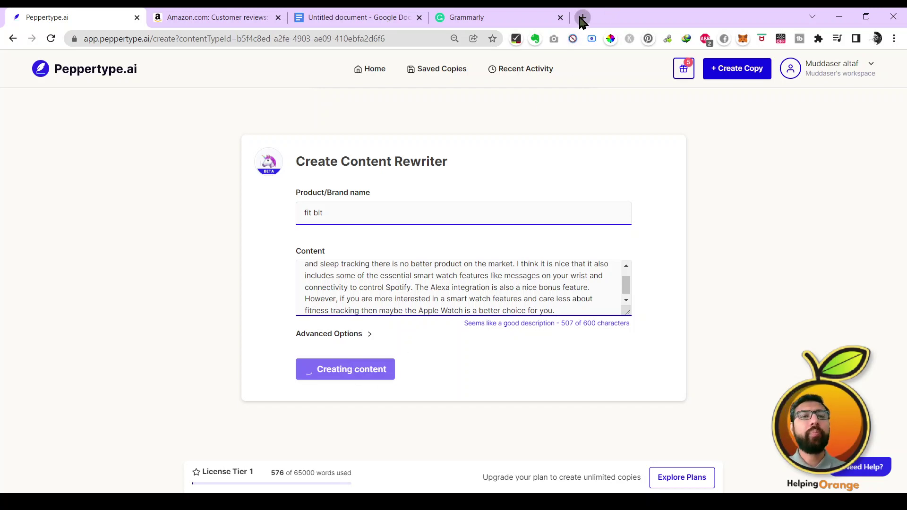
{"action": "type", "text": "copyscape.com/prosearch.php"}
{"action": "key", "text": "Return"}
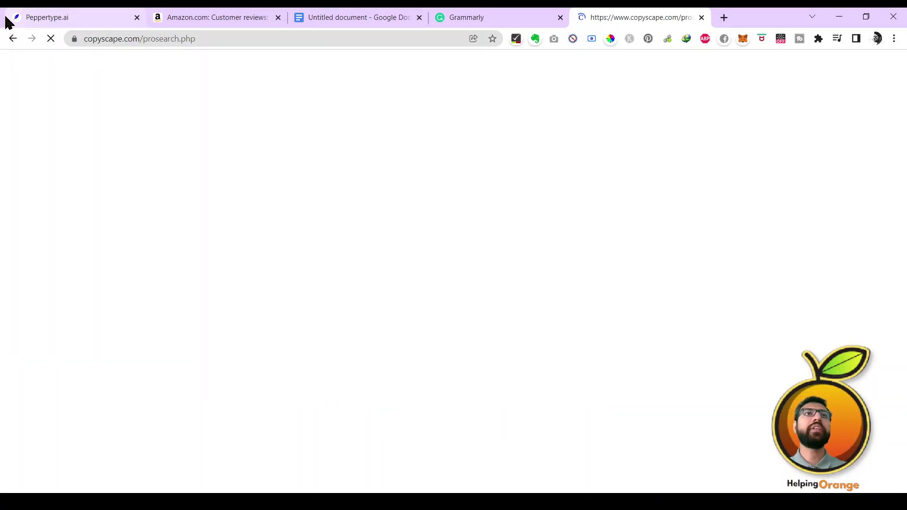
{"action": "left_click", "coordinate": [435, 238]}
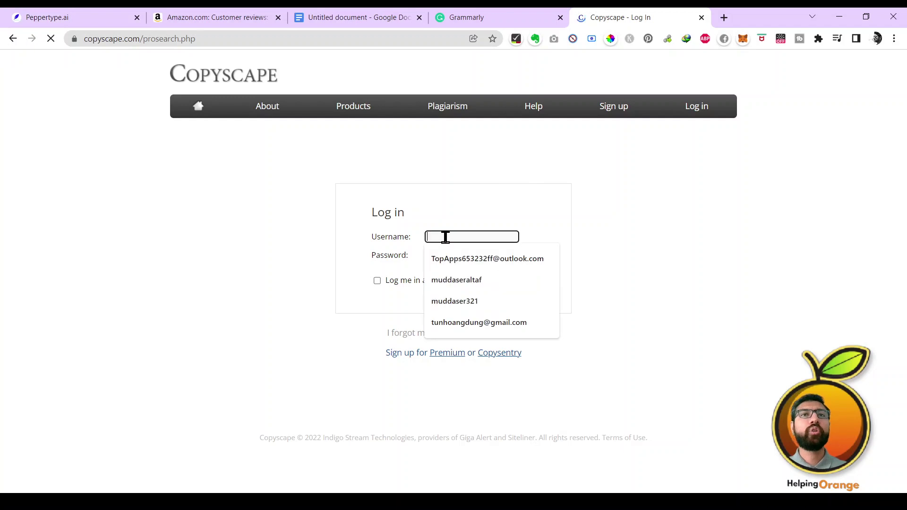
{"action": "left_click", "coordinate": [456, 300]}
{"action": "left_click", "coordinate": [525, 279]}
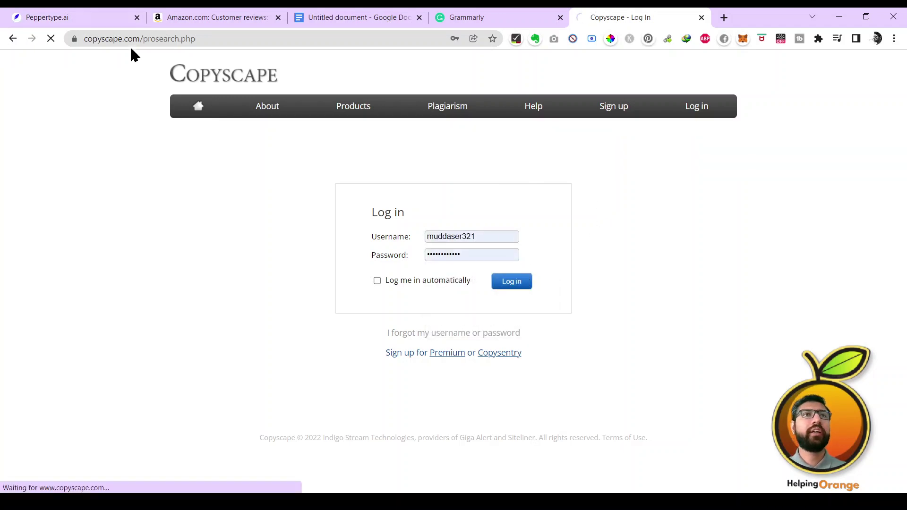
- Return to Peppertype.ai, review the generated rewrites, and copy the second one, beginning "There are plenty of fitness trackers"
{"action": "left_click", "coordinate": [97, 15]}
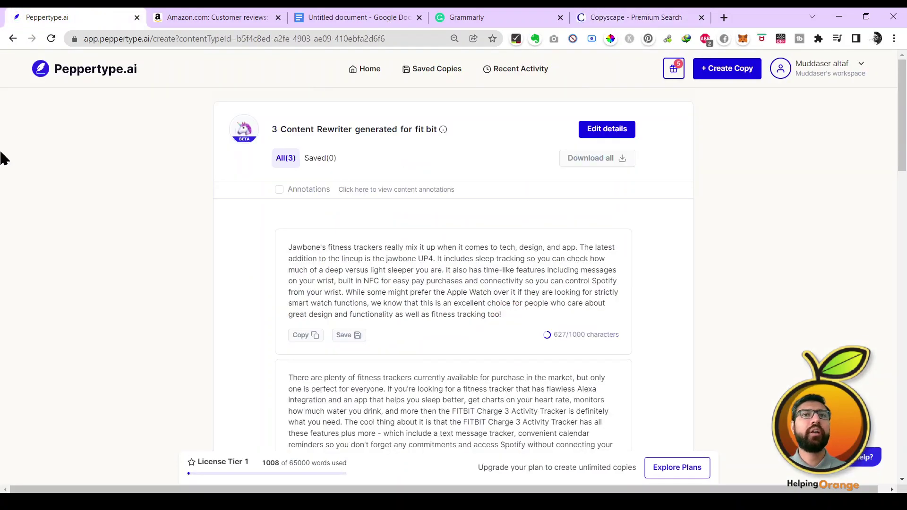
{"action": "left_click", "coordinate": [594, 16]}
{"action": "left_click", "coordinate": [5, 16]}
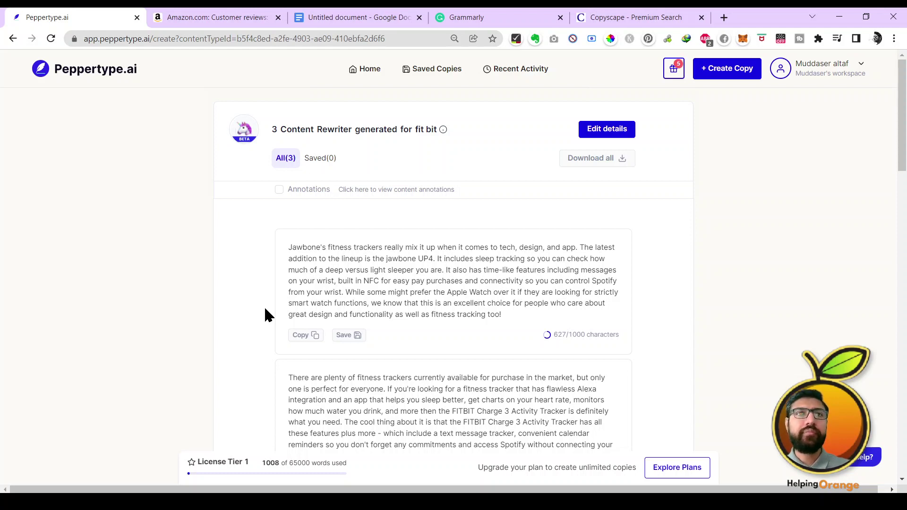
{"action": "scroll", "coordinate": [266, 311], "scroll_direction": "down", "scroll_amount": 3}
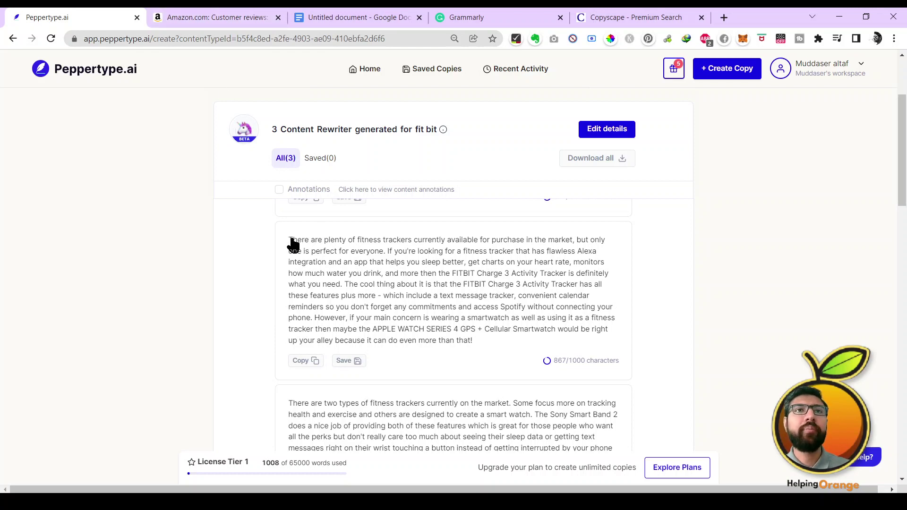
{"action": "left_click_drag", "start_coordinate": [292, 244], "coordinate": [300, 270]}
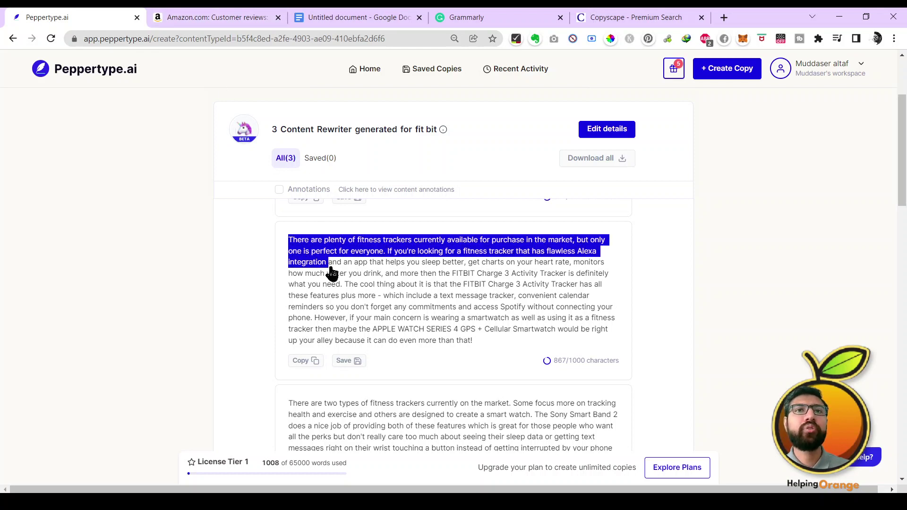
{"action": "left_click", "coordinate": [300, 362]}
- Switch to the Google Docs document and paste the copied rewrite below the last paragraph
{"action": "left_click", "coordinate": [361, 17]}
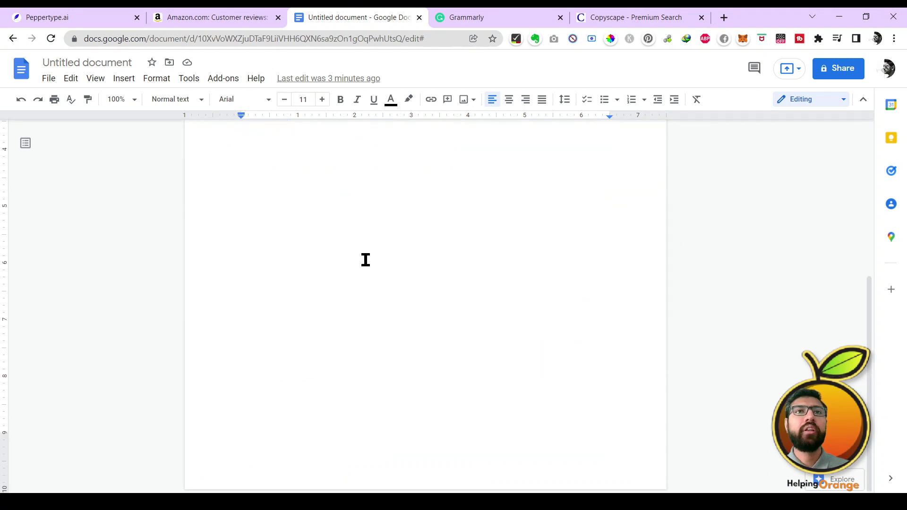
{"action": "scroll", "coordinate": [365, 278], "scroll_direction": "down", "scroll_amount": 5}
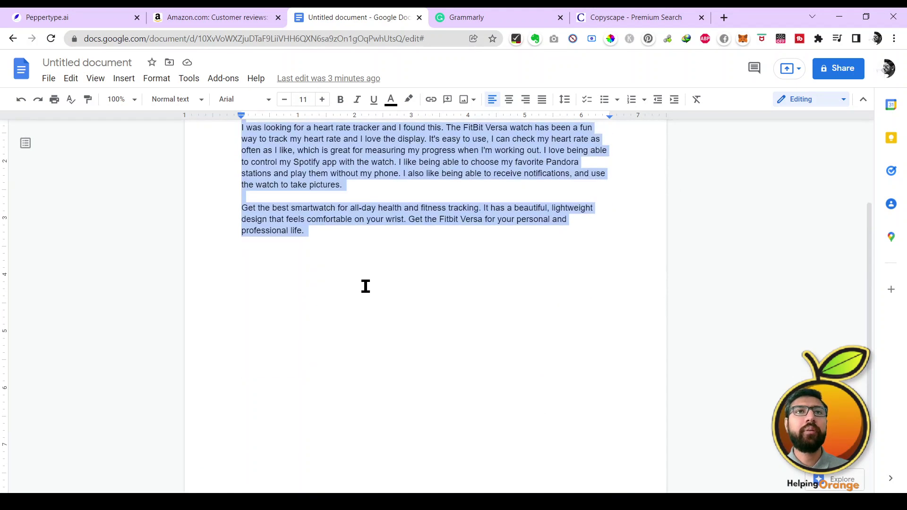
{"action": "left_click", "coordinate": [386, 240]}
{"action": "key", "text": "ctrl+v"}
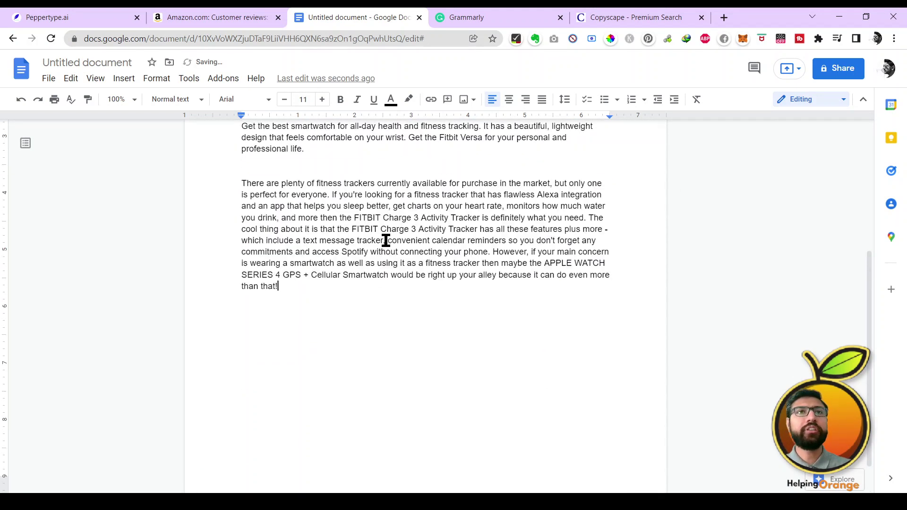
- Paste the original Amazon review passage below the rewrite in Google Docs, and add a comma after "and more" in the rewritten paragraph
{"action": "left_click", "coordinate": [177, 11]}
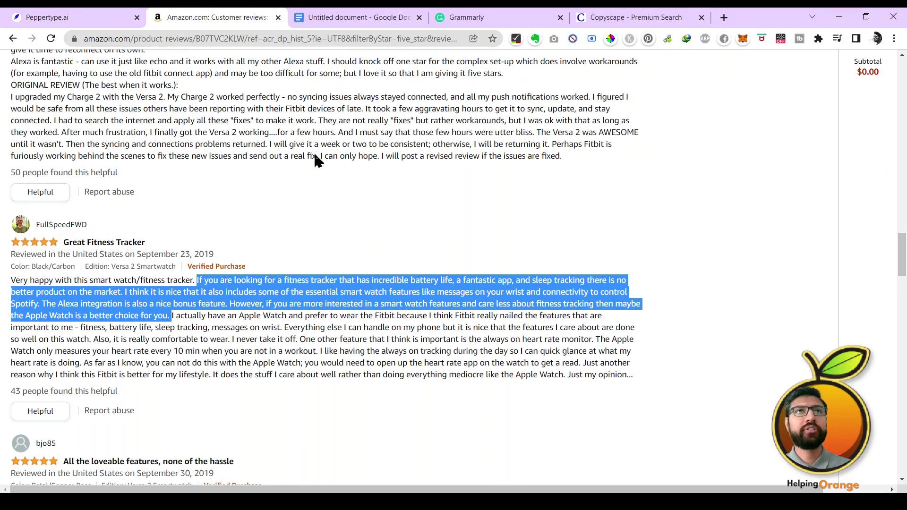
{"action": "left_click", "coordinate": [346, 17]}
{"action": "key", "text": "Return"}
{"action": "key", "text": "Return"}
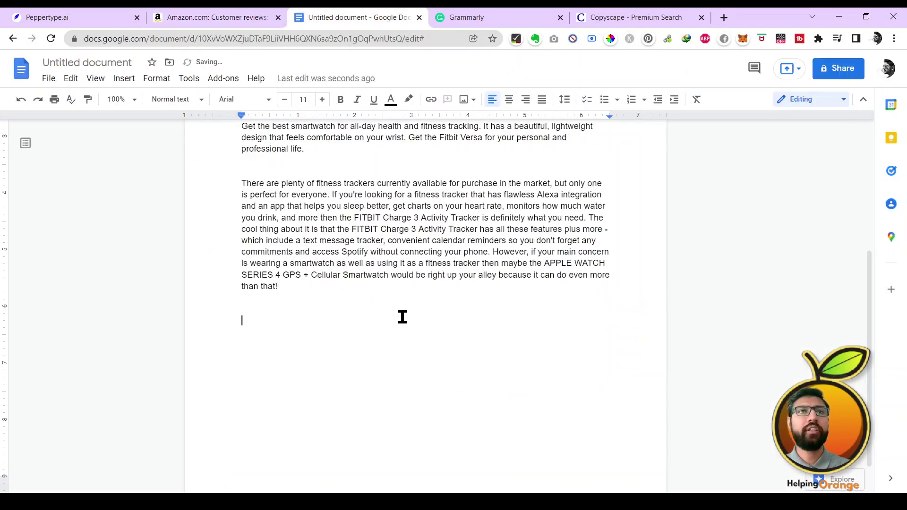
{"action": "key", "text": "ctrl+v"}
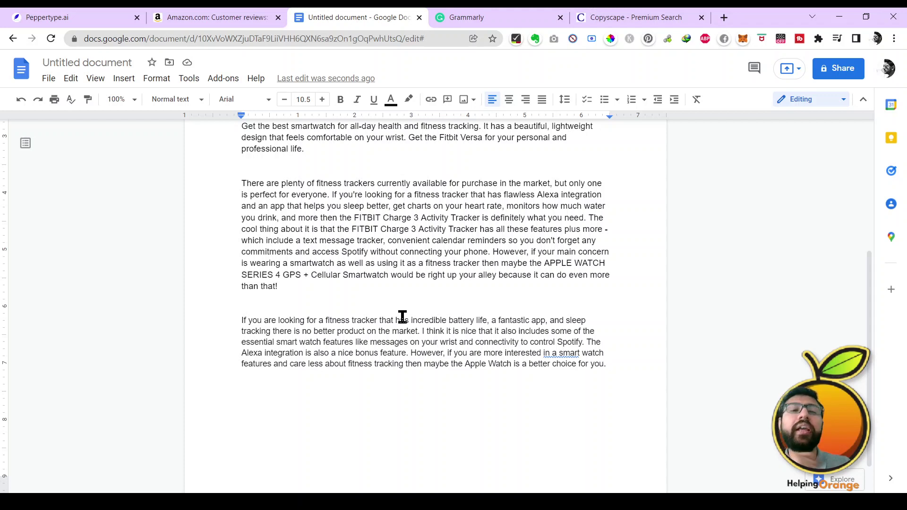
{"action": "left_click", "coordinate": [318, 219]}
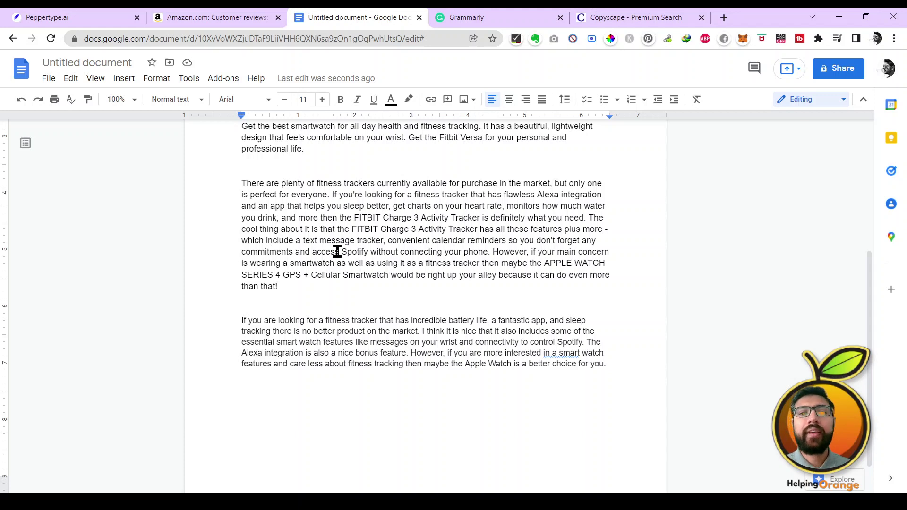
{"action": "type", "text": ","}
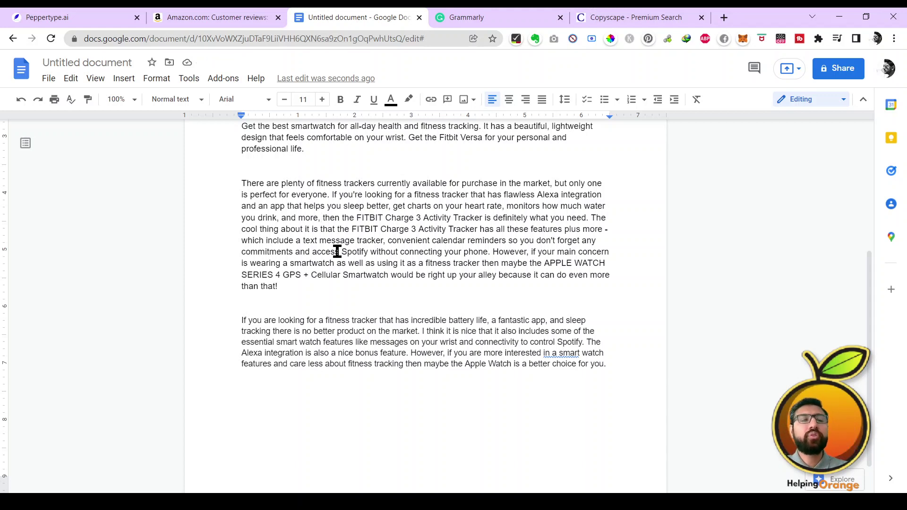
- Copy the rewritten fitness tracker paragraph from Google Docs, paste it into Copyscape's Premium Search, and run the plagiarism check
{"action": "left_click_drag", "start_coordinate": [241, 183], "coordinate": [334, 282]}
{"action": "key", "text": "ctrl+c"}
{"action": "left_click", "coordinate": [648, 17]}
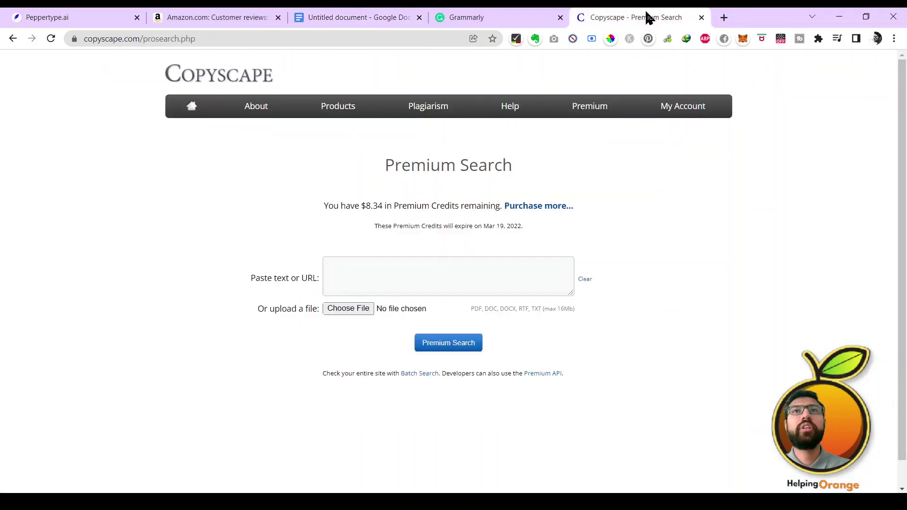
{"action": "left_click", "coordinate": [453, 283]}
{"action": "key", "text": "ctrl+v"}
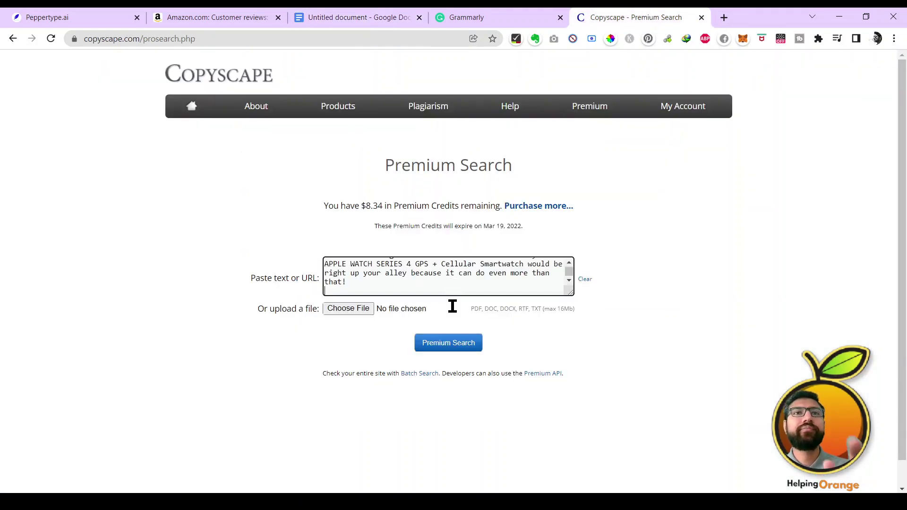
{"action": "left_click", "coordinate": [444, 349]}
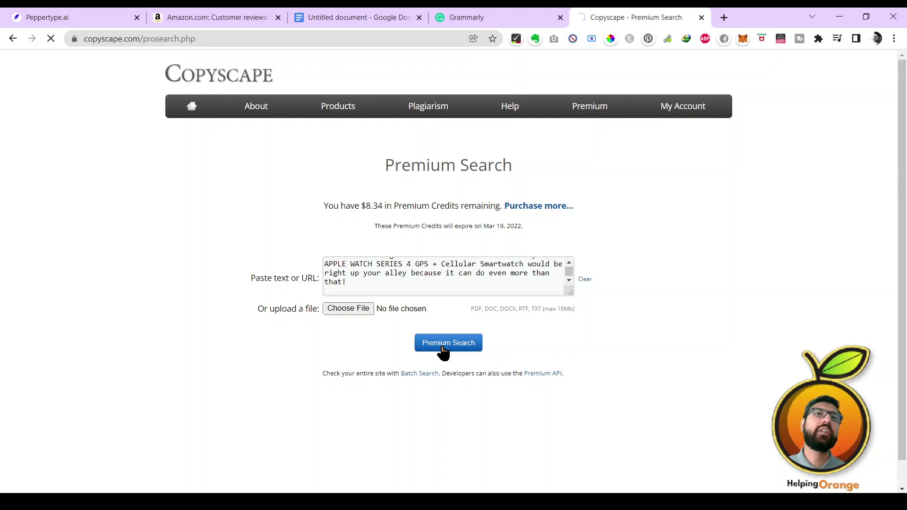